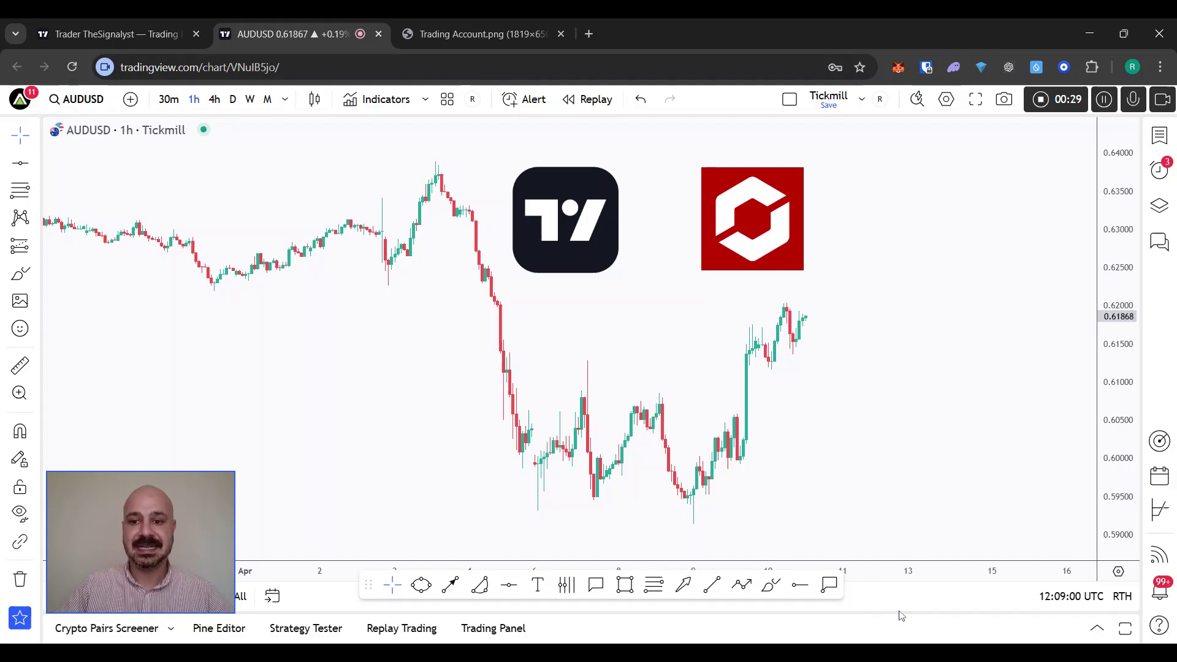
# - Expand the bottom trading panel to reveal the list of trusted brokers
pyautogui.moveTo(906, 622)
pyautogui.mouseDown()
pyautogui.moveTo(872, 383)
pyautogui.moveTo(869, 265)
pyautogui.mouseUp()
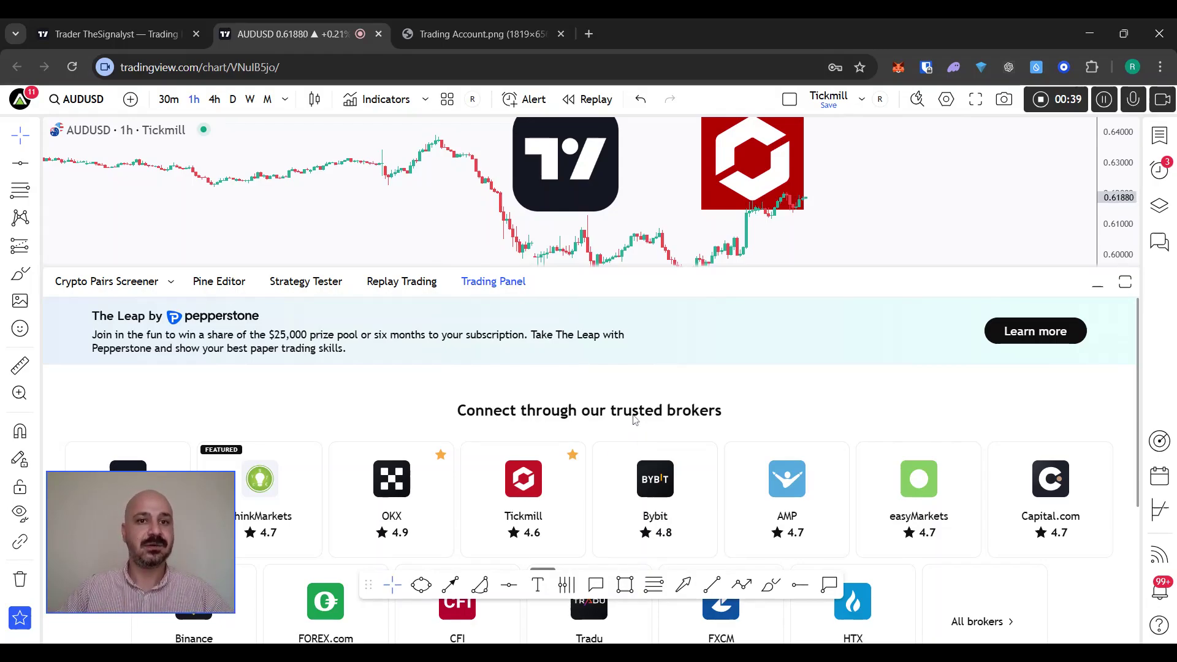
pyautogui.click(547, 496)
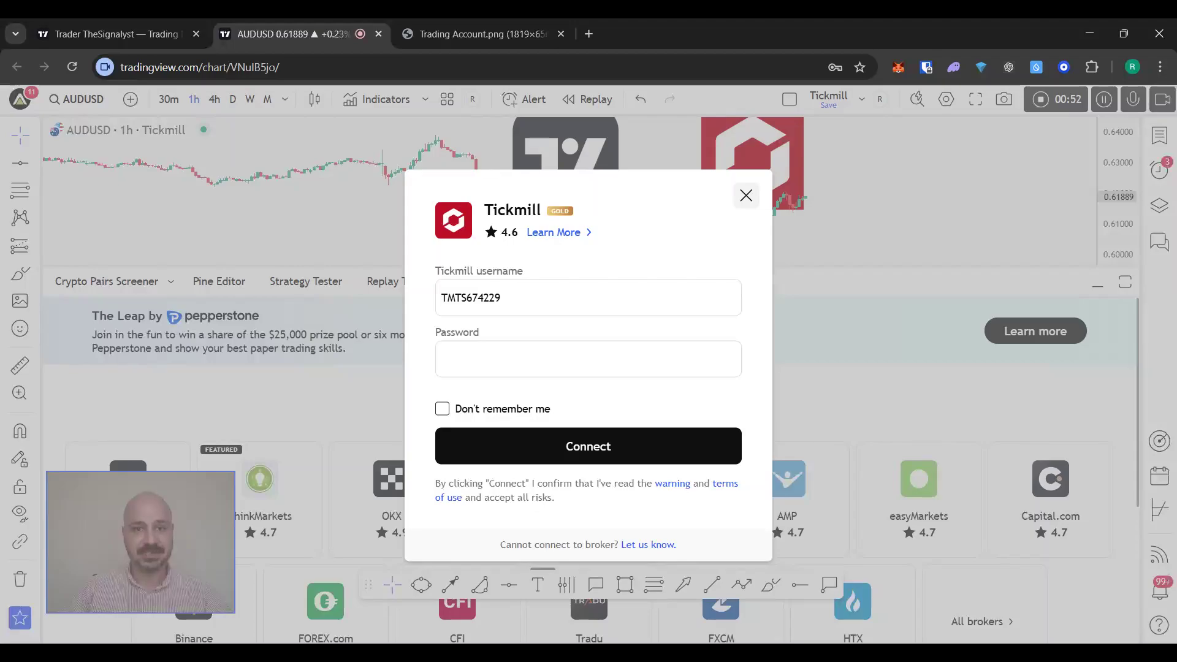
pyautogui.click(591, 580)
pyautogui.click(460, 34)
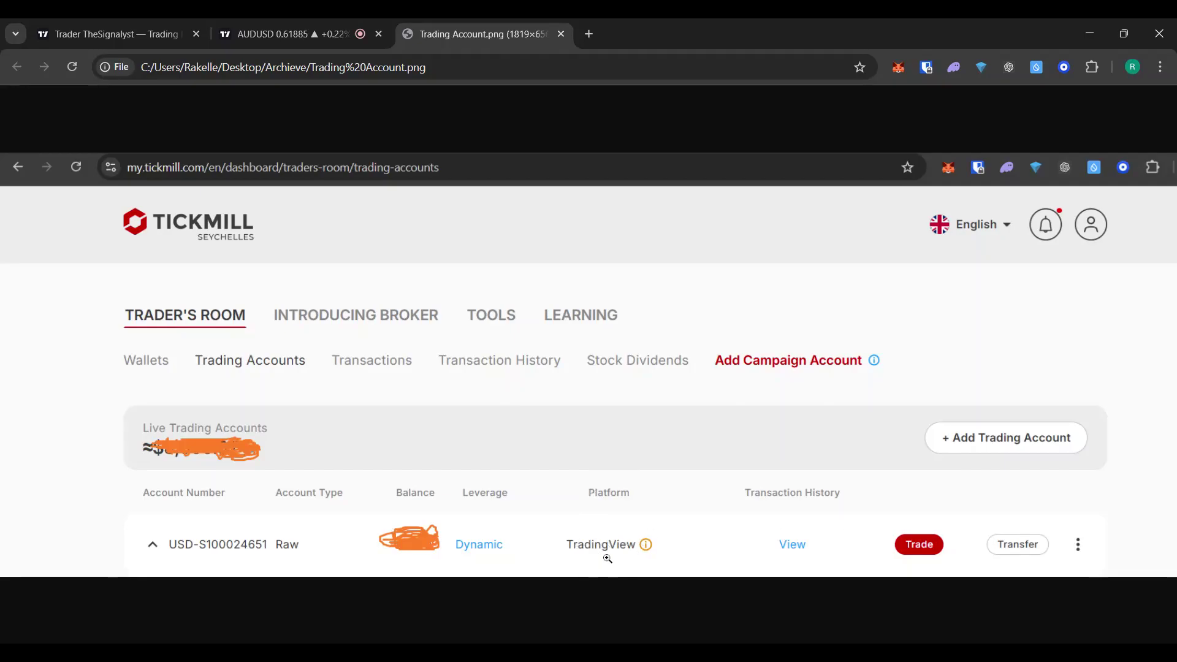
# - Reopen the Tickmill connection form, enter the demo account password and connect
pyautogui.click(286, 33)
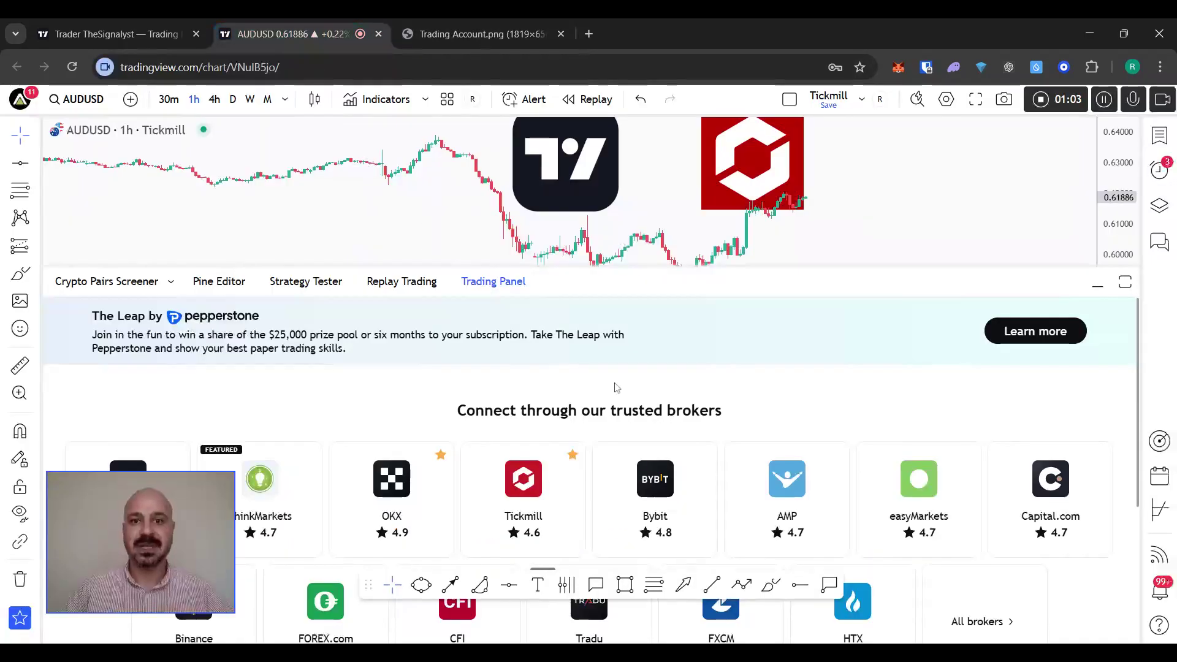
pyautogui.click(523, 497)
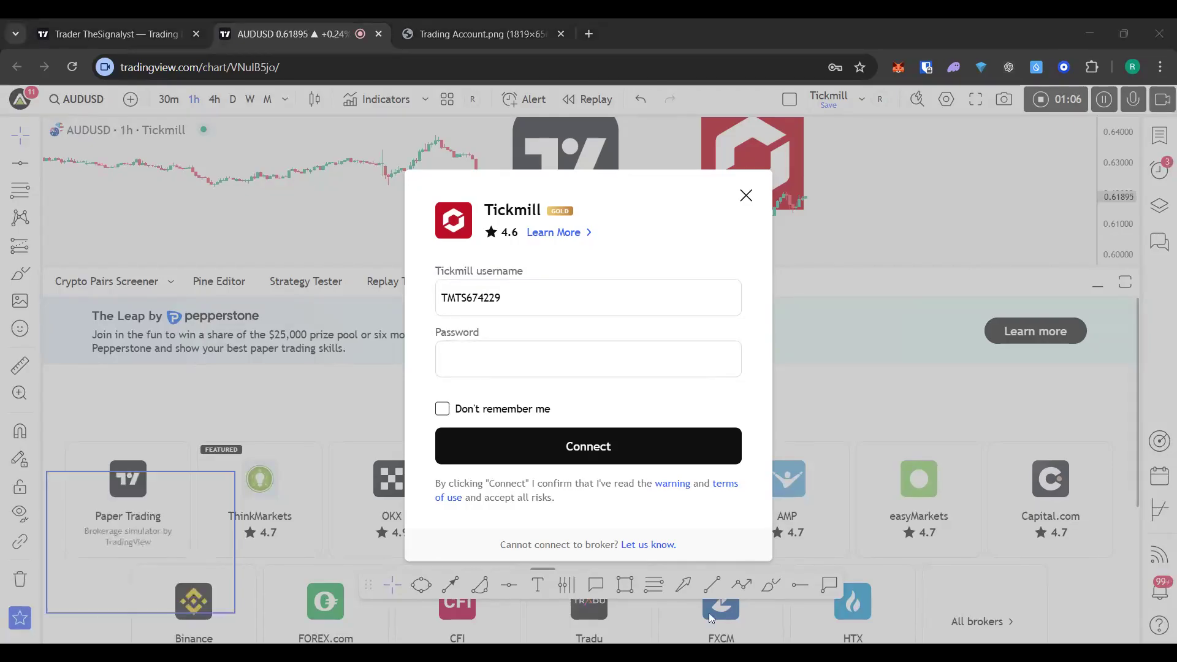
pyautogui.click(529, 359)
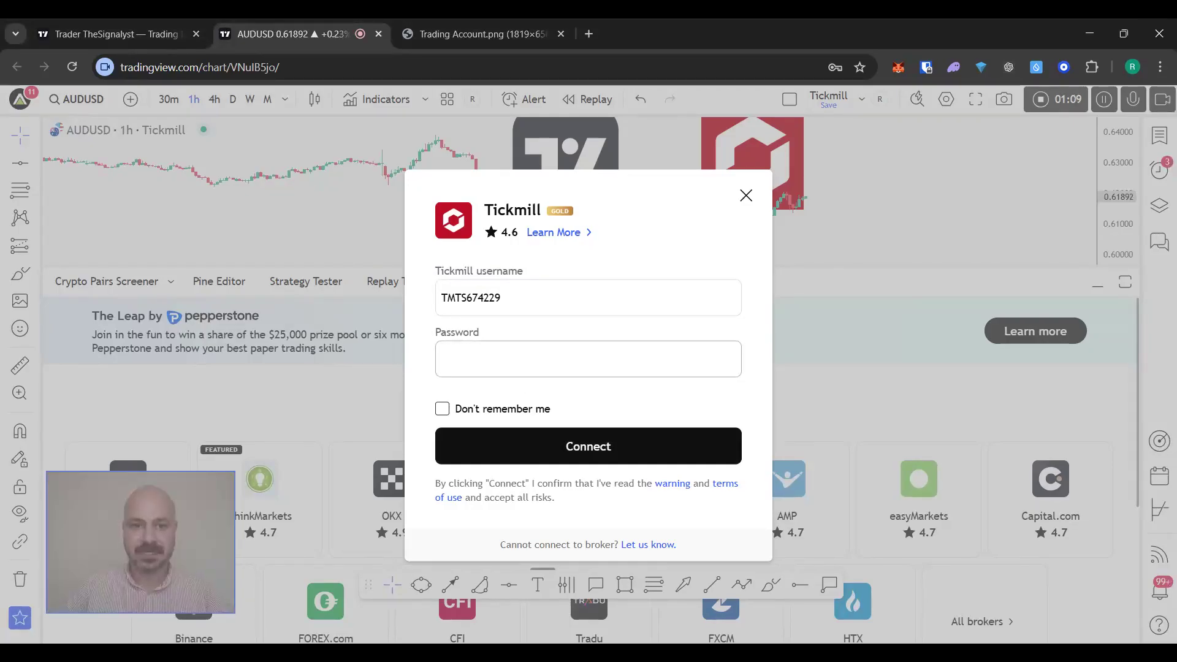
pyautogui.click(588, 446)
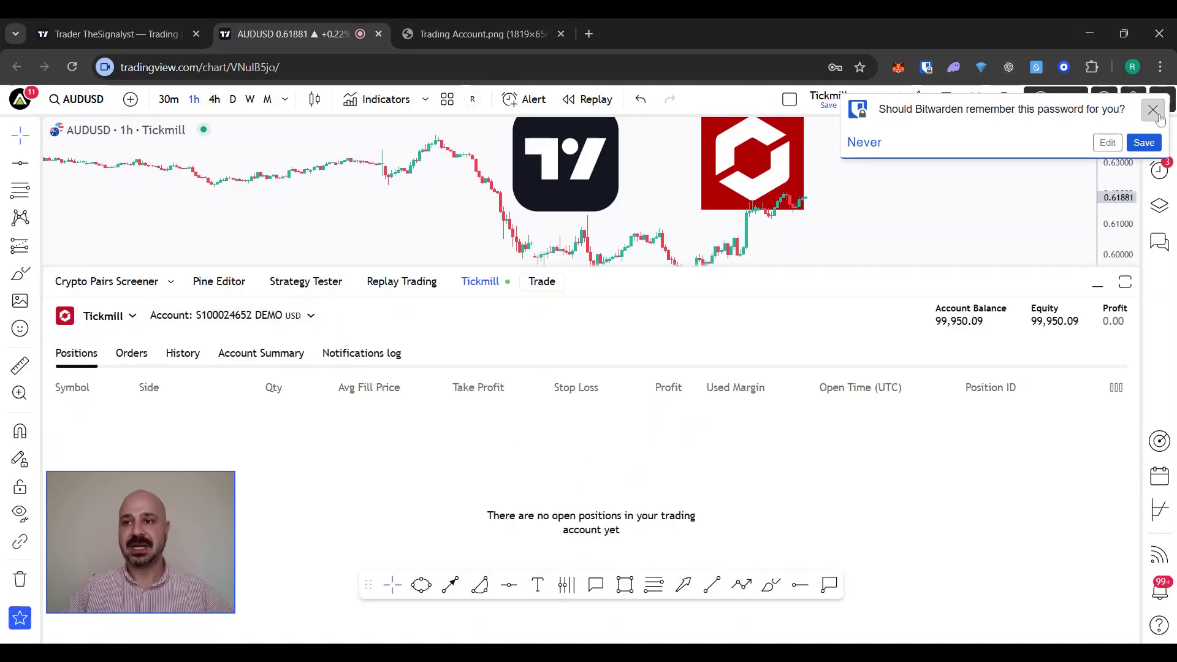
pyautogui.click(309, 316)
pyautogui.click(293, 321)
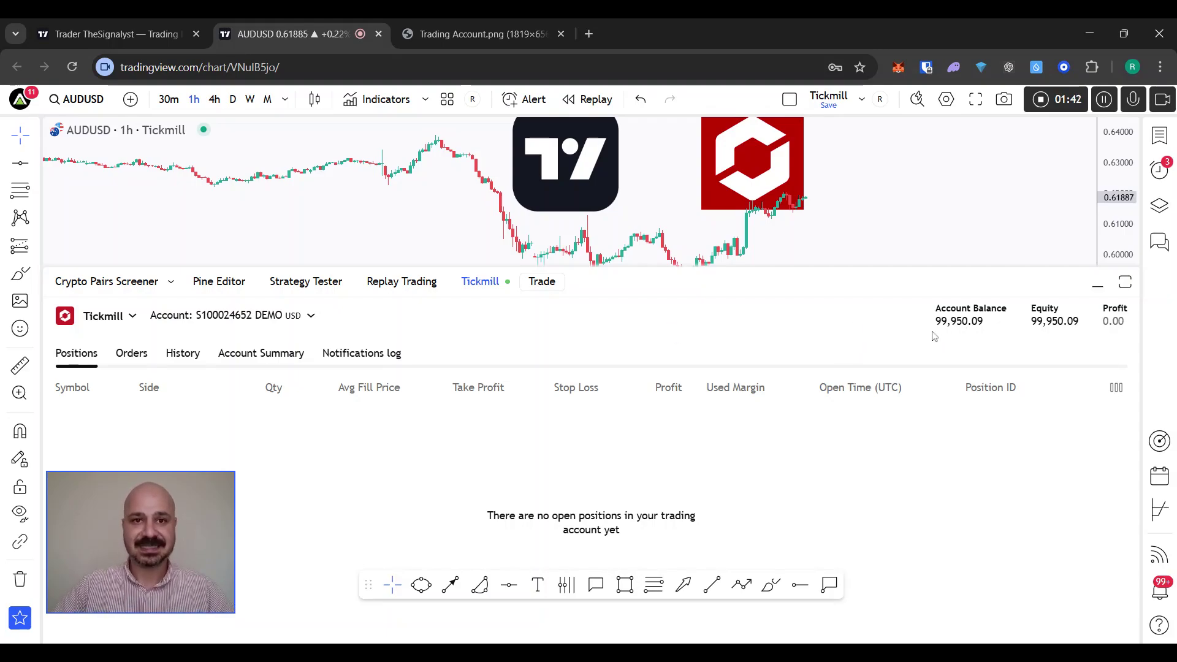
# - Open the AUDUSD order ticket on the sell side, with the trading panel shrunk
pyautogui.click(541, 281)
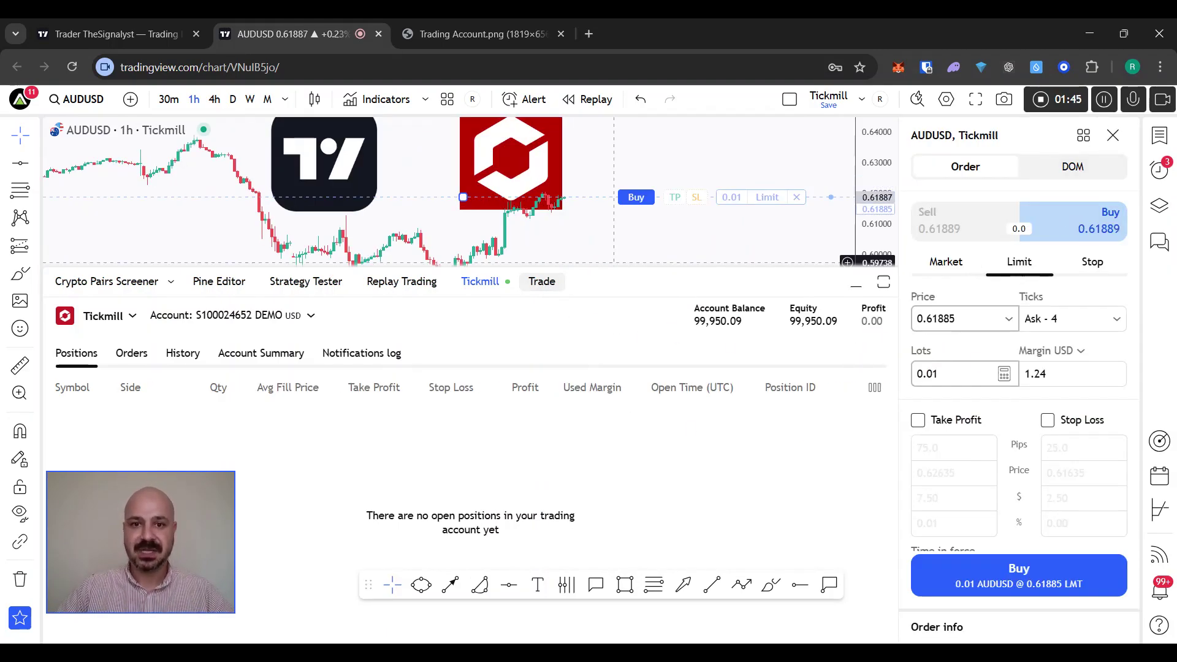
pyautogui.moveTo(607, 269); pyautogui.dragTo(610, 529)
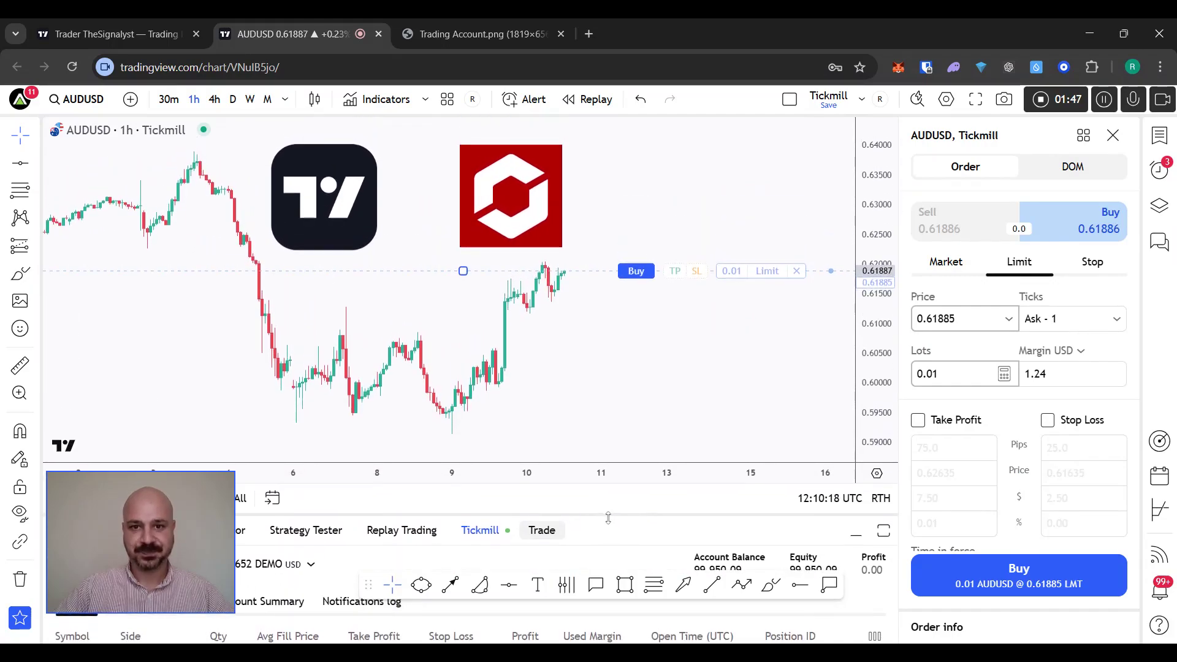
pyautogui.click(956, 223)
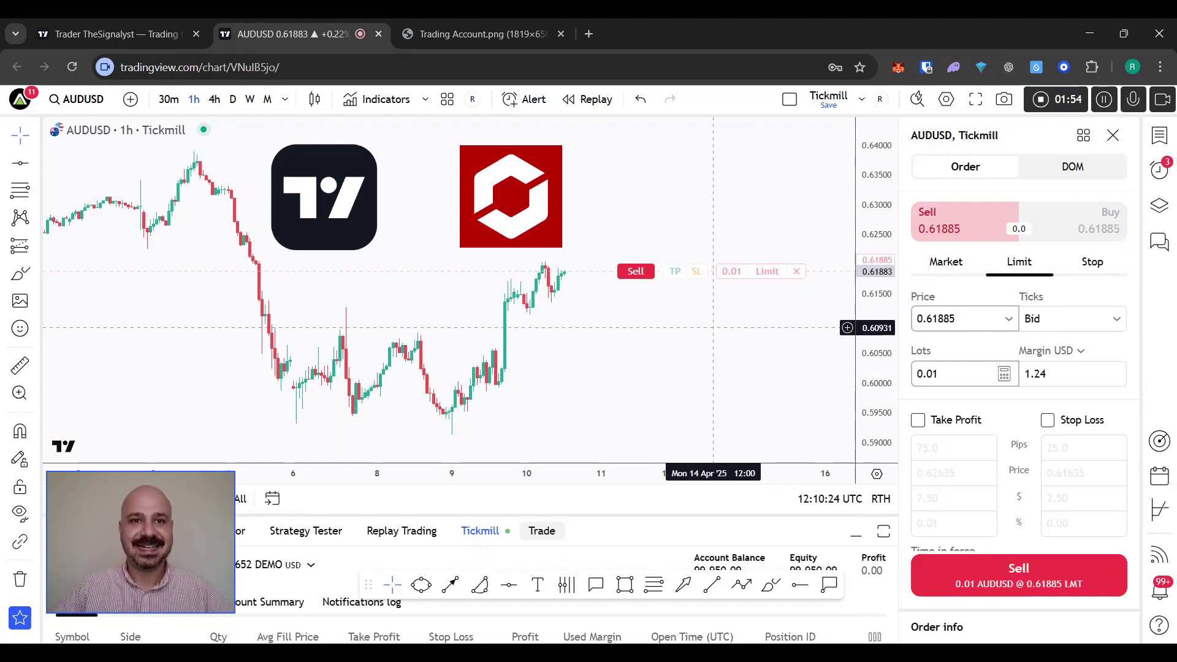
# - Move the two logo images further left on the chart
pyautogui.click(510, 196)
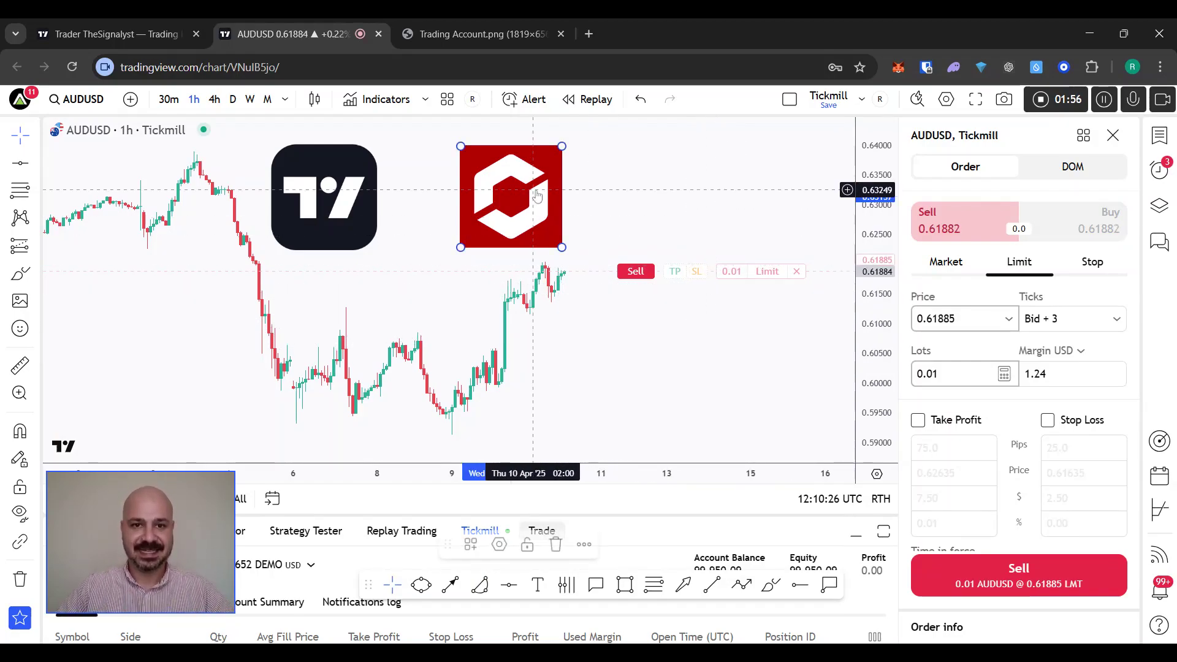
pyautogui.moveTo(588, 189); pyautogui.dragTo(407, 188)
pyautogui.click(552, 184)
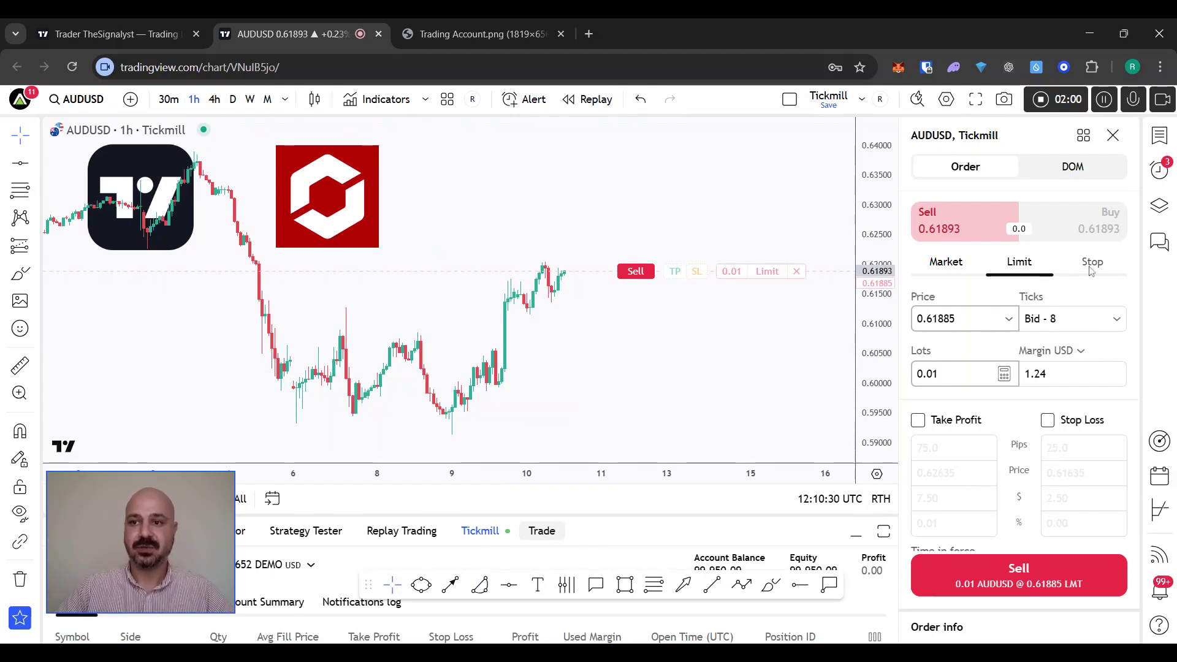
# - Make the ticket a market order, select the lot size, and enable take profit and stop loss
pyautogui.click(946, 261)
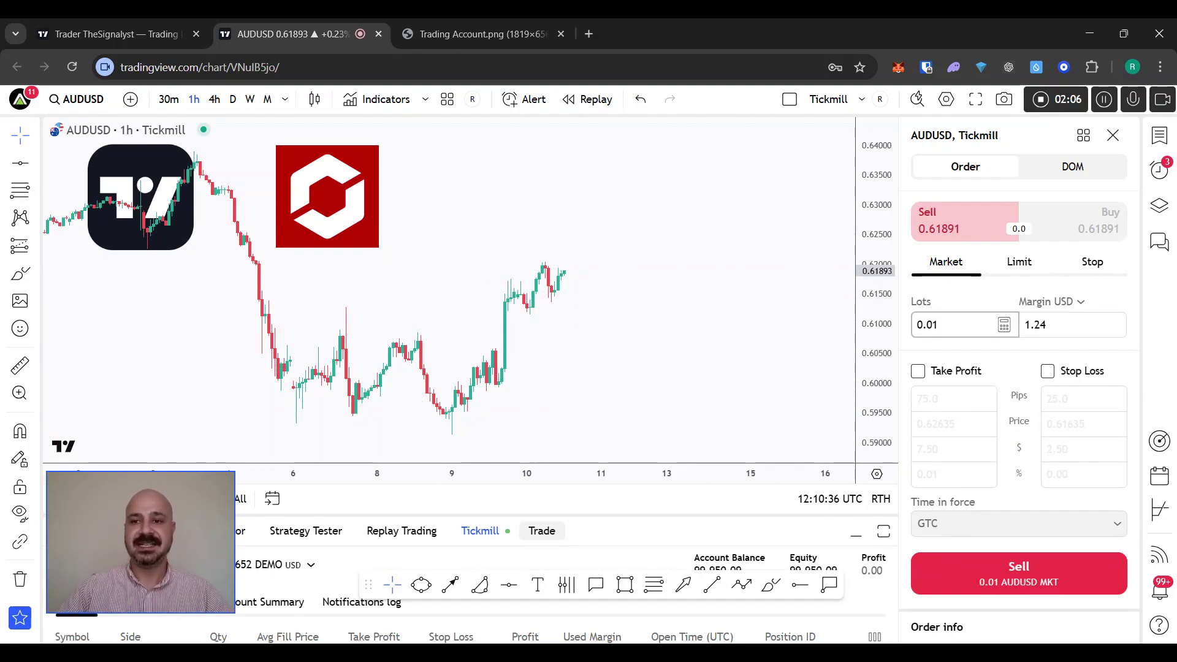
pyautogui.doubleClick(927, 325)
pyautogui.write('0')
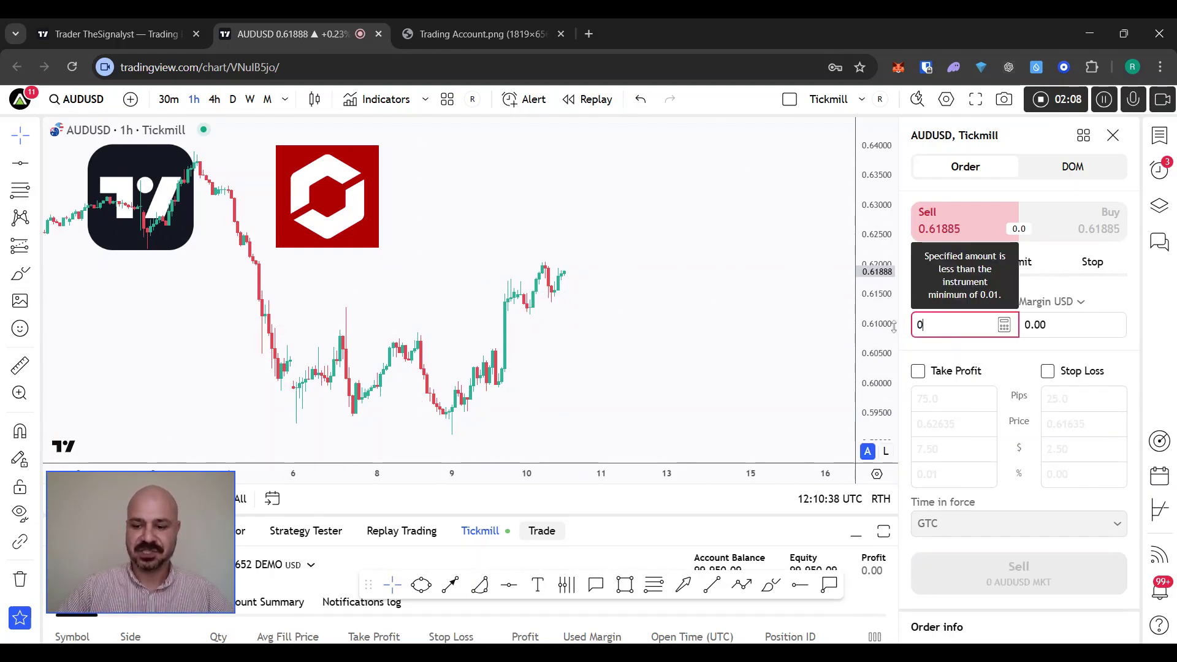
pyautogui.write('.1')
pyautogui.click(917, 371)
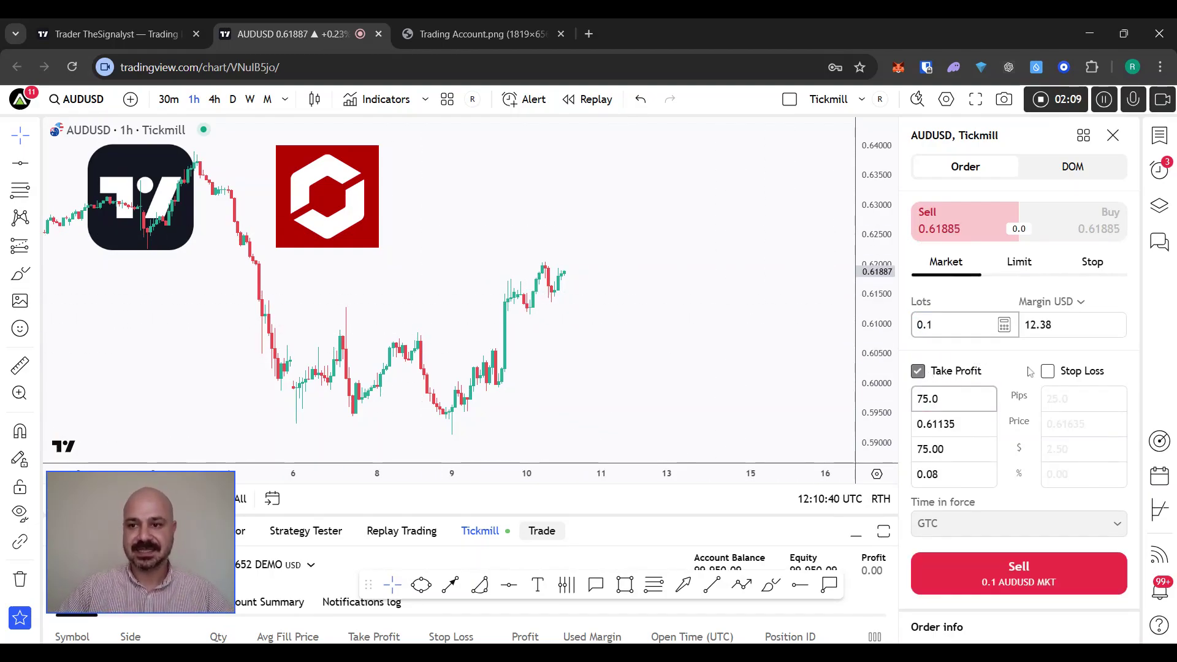
pyautogui.click(1047, 370)
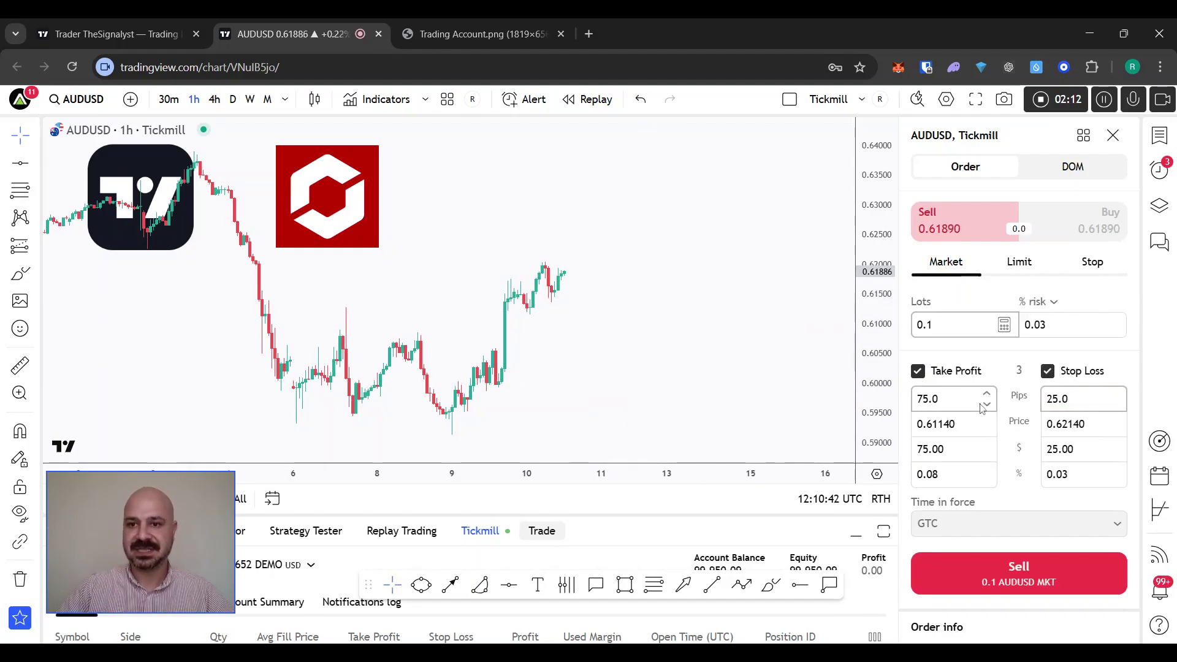
pyautogui.click(1081, 424)
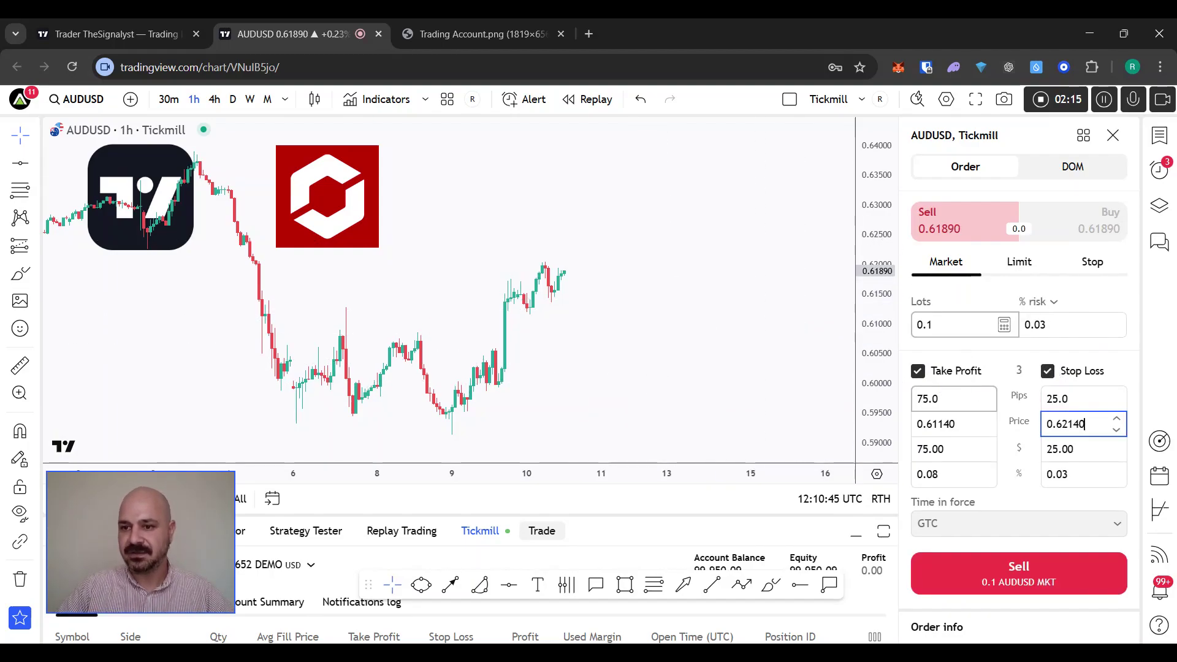
pyautogui.press('BackSpace')
pyautogui.press('BackSpace')
pyautogui.press('BackSpace')
pyautogui.write('5')
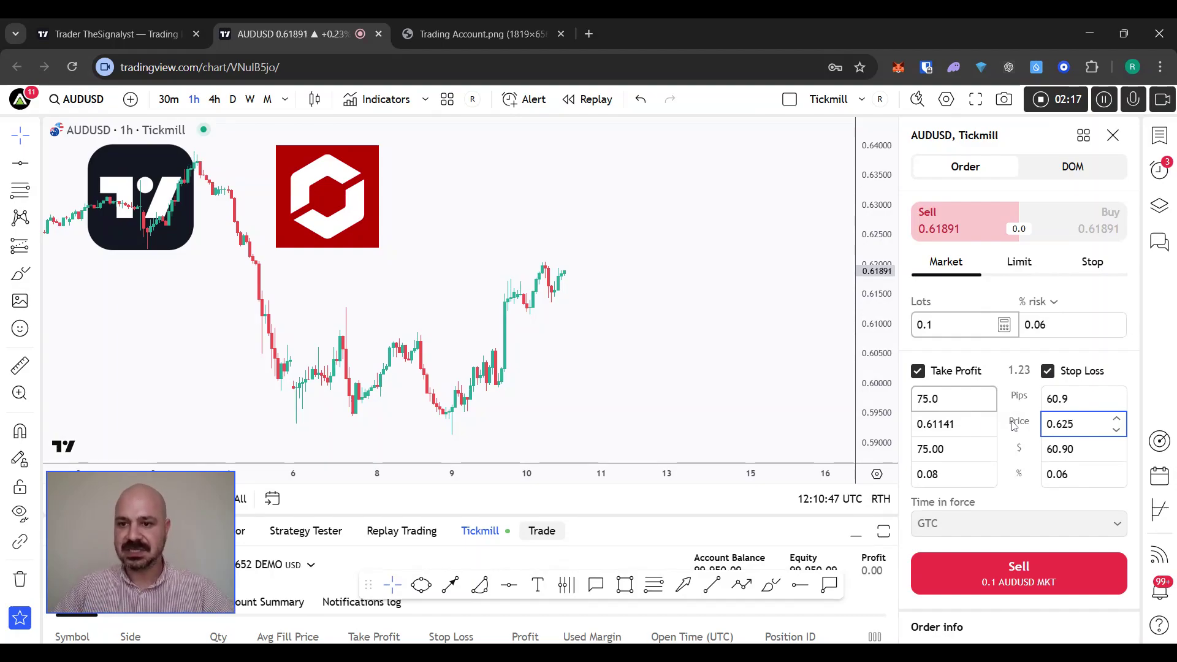
# - Set take profit price 0.60500, then enter the 140.20 and 59.90 dollar amounts
pyautogui.click(953, 423)
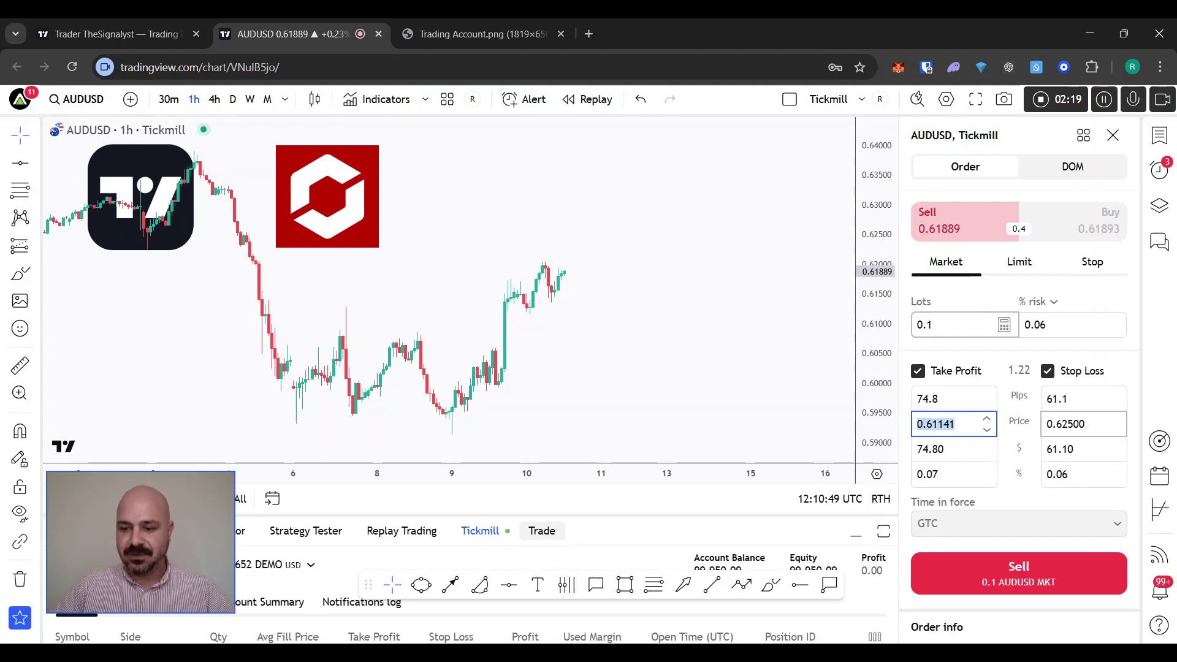
pyautogui.write('0.605')
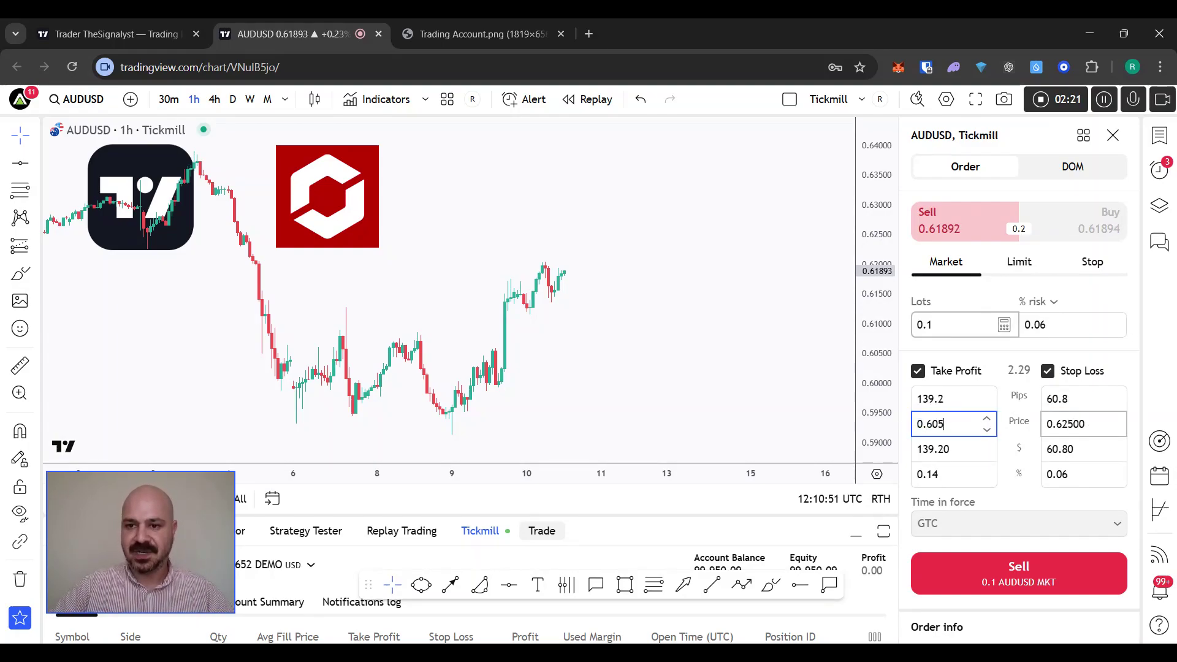
pyautogui.click(1019, 573)
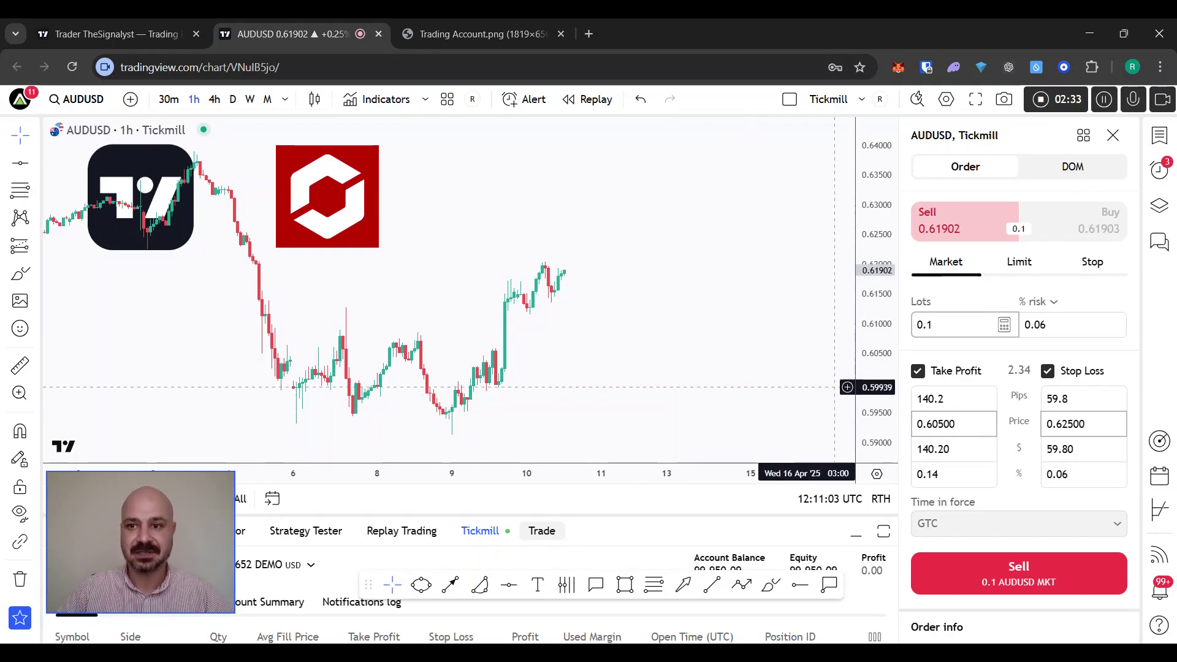
pyautogui.click(947, 449)
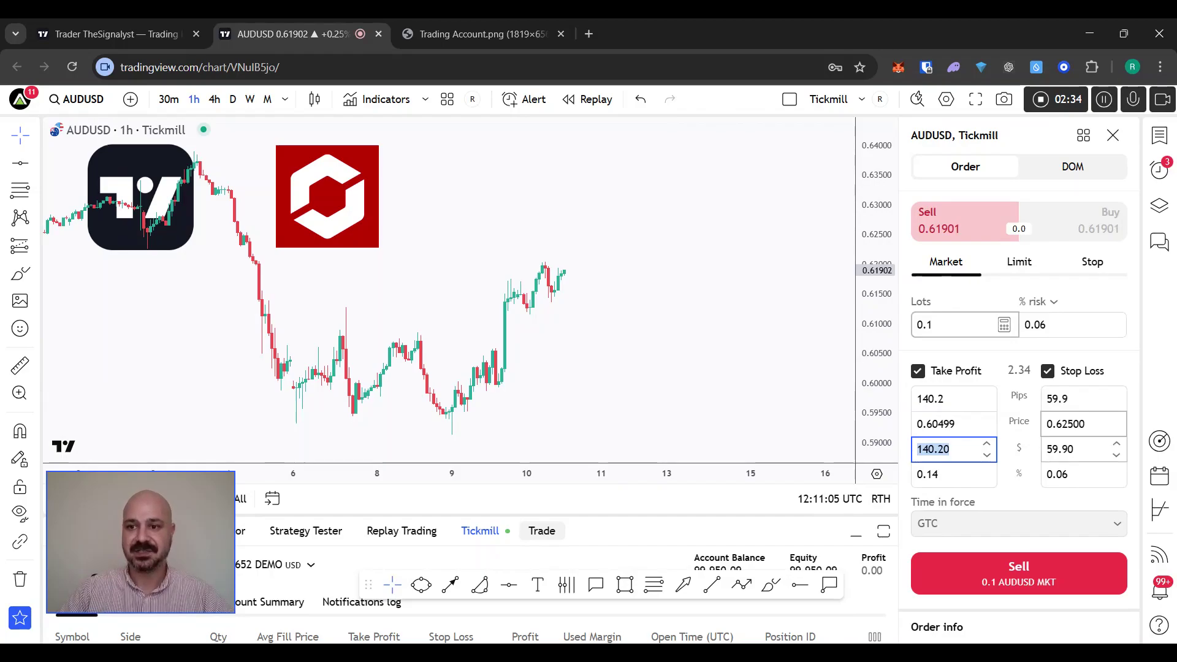
pyautogui.click(1075, 449)
pyautogui.click(951, 448)
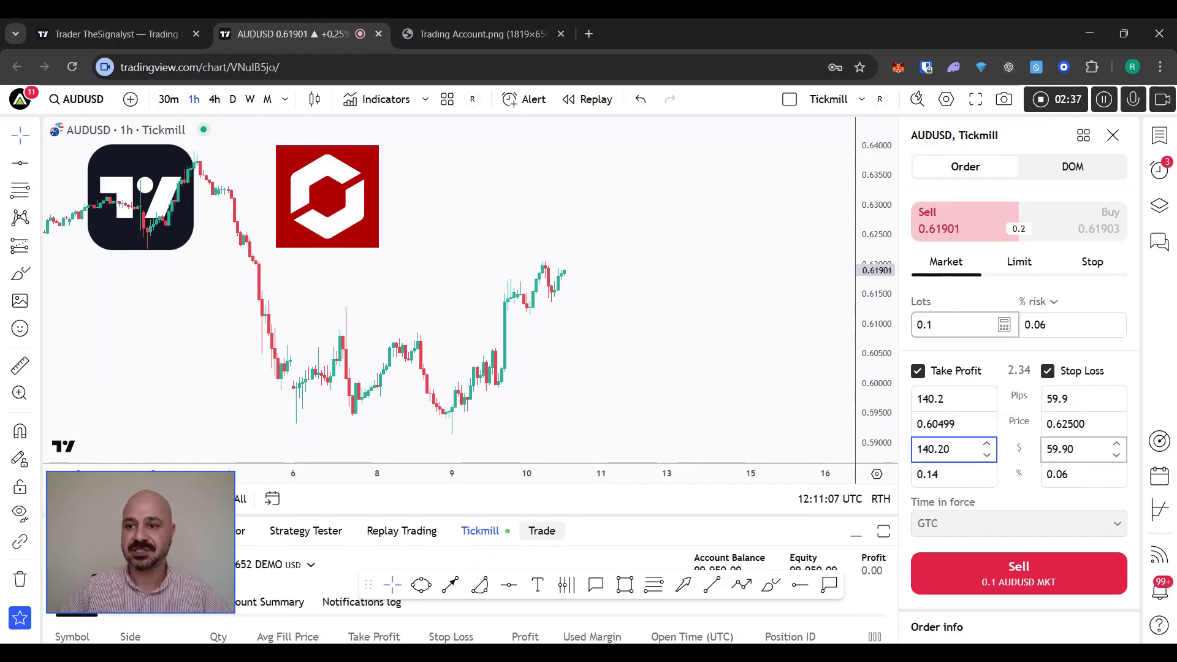
pyautogui.click(1076, 449)
pyautogui.click(947, 449)
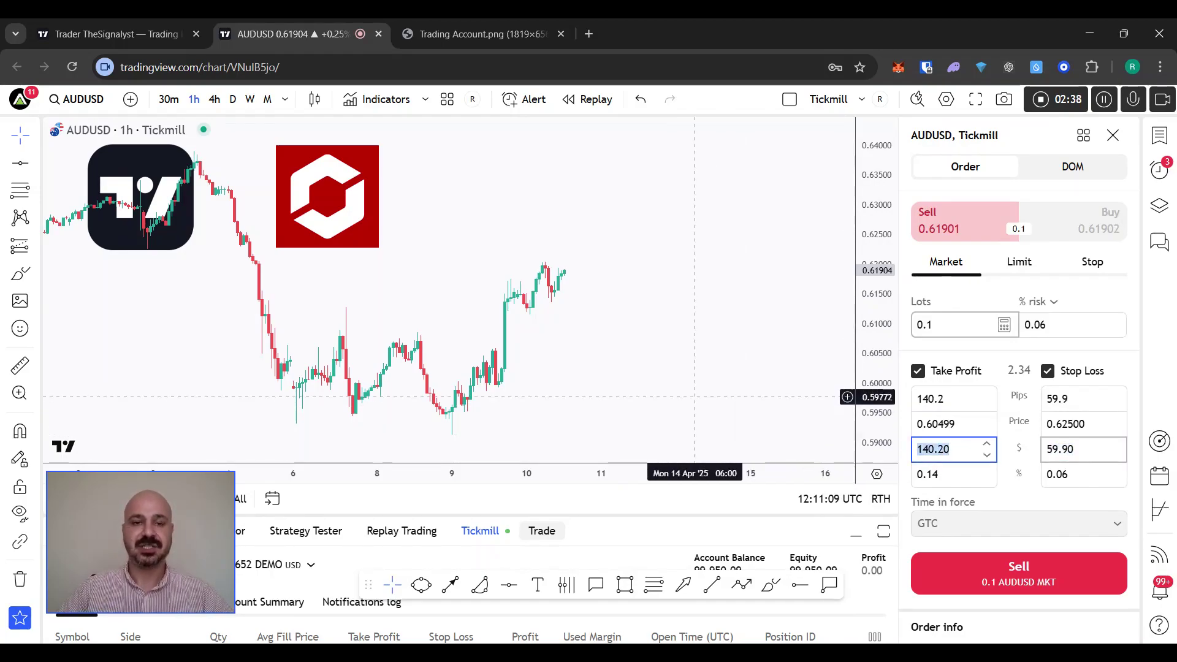
pyautogui.click(828, 377)
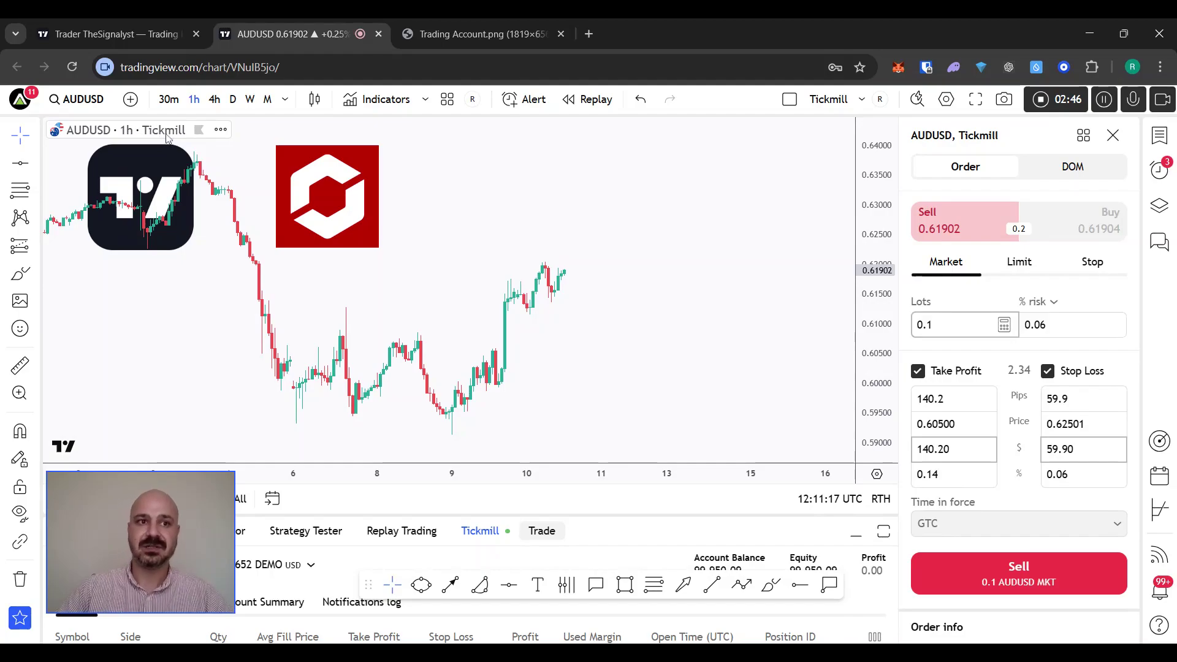
pyautogui.click(83, 99)
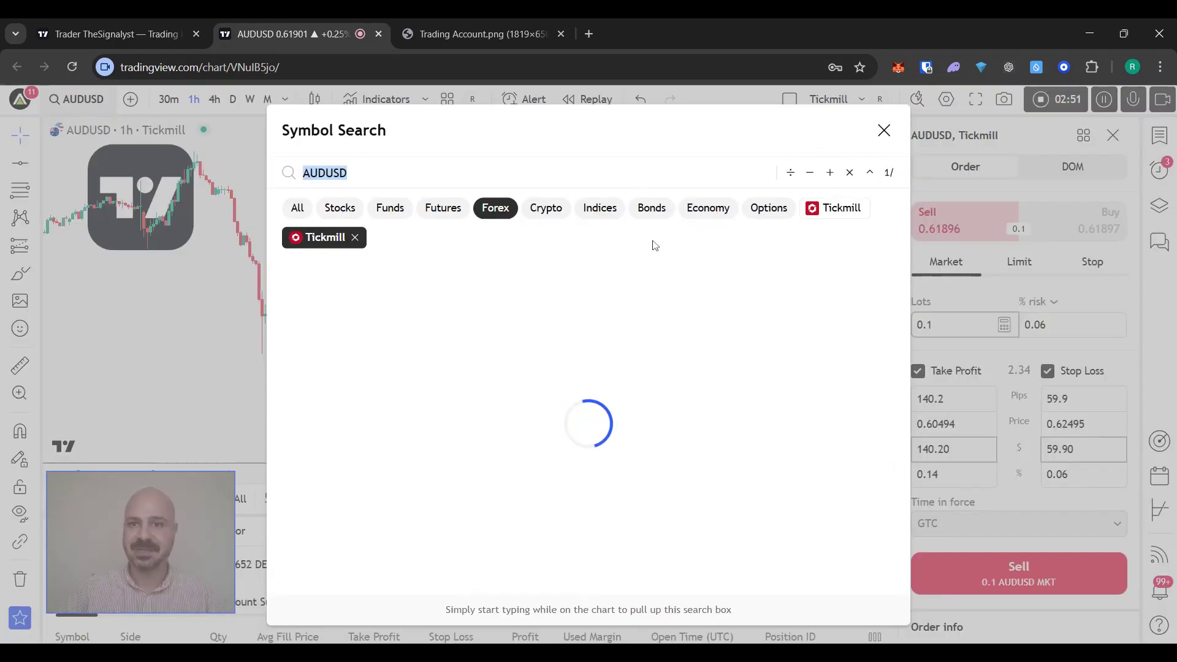
pyautogui.moveTo(835, 209)
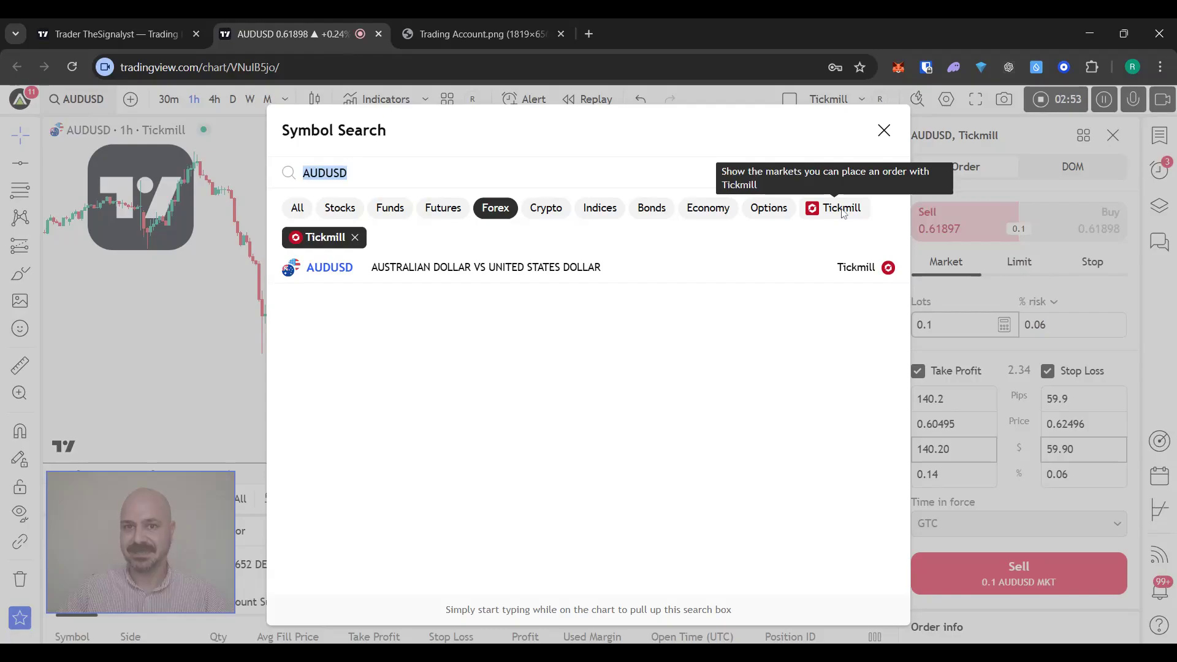
pyautogui.click(354, 237)
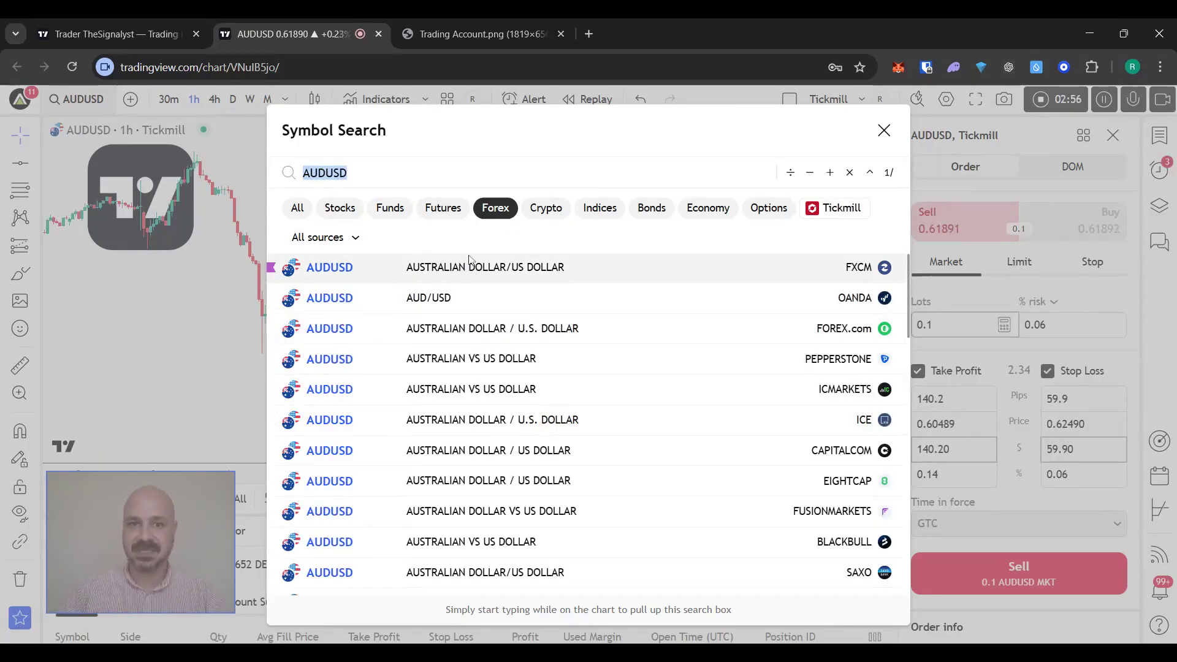
pyautogui.click(357, 239)
pyautogui.scroll(-3, 608, 303)
pyautogui.scroll(-2, 608, 304)
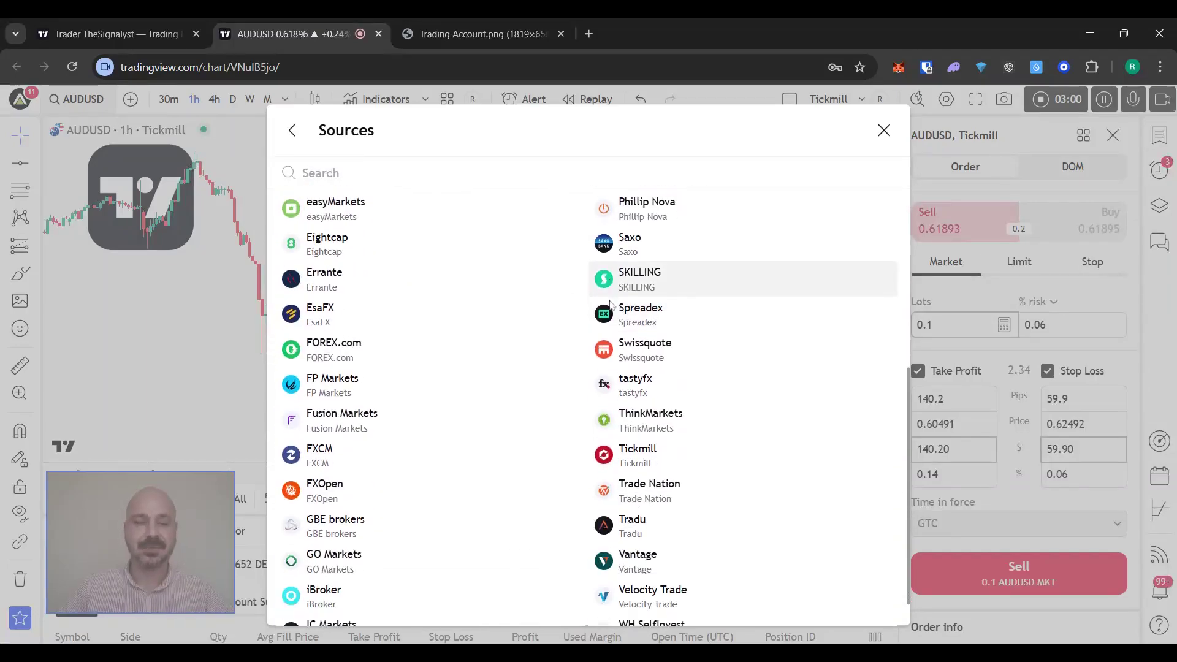
pyautogui.scroll(-1, 608, 304)
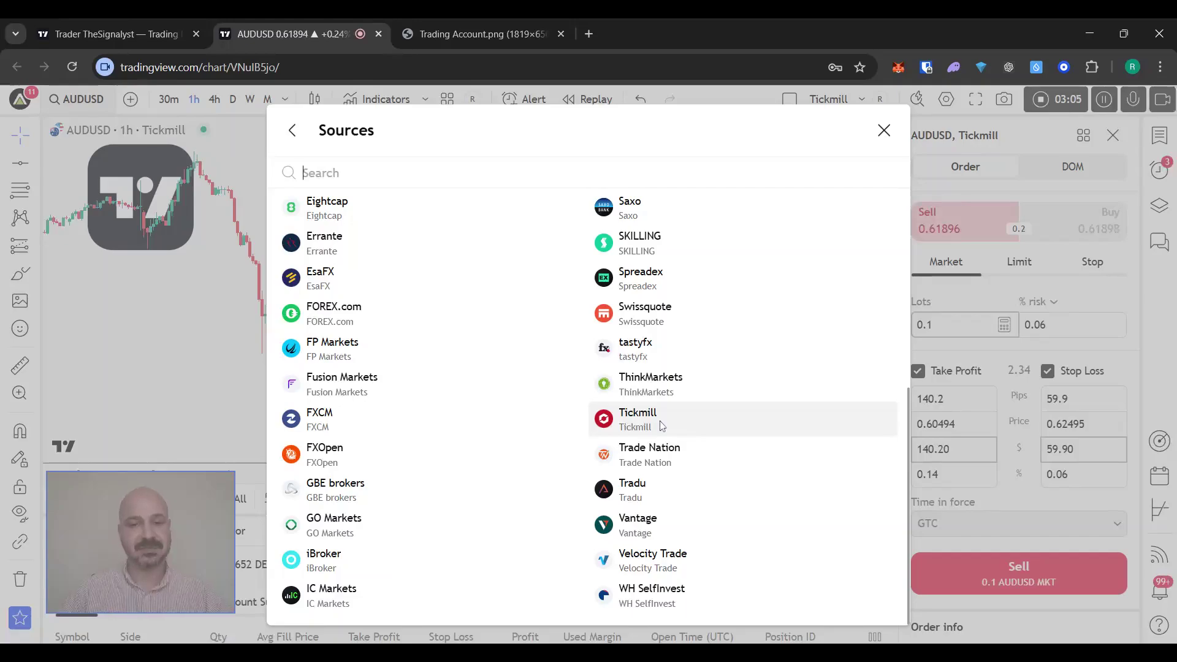
pyautogui.click(660, 425)
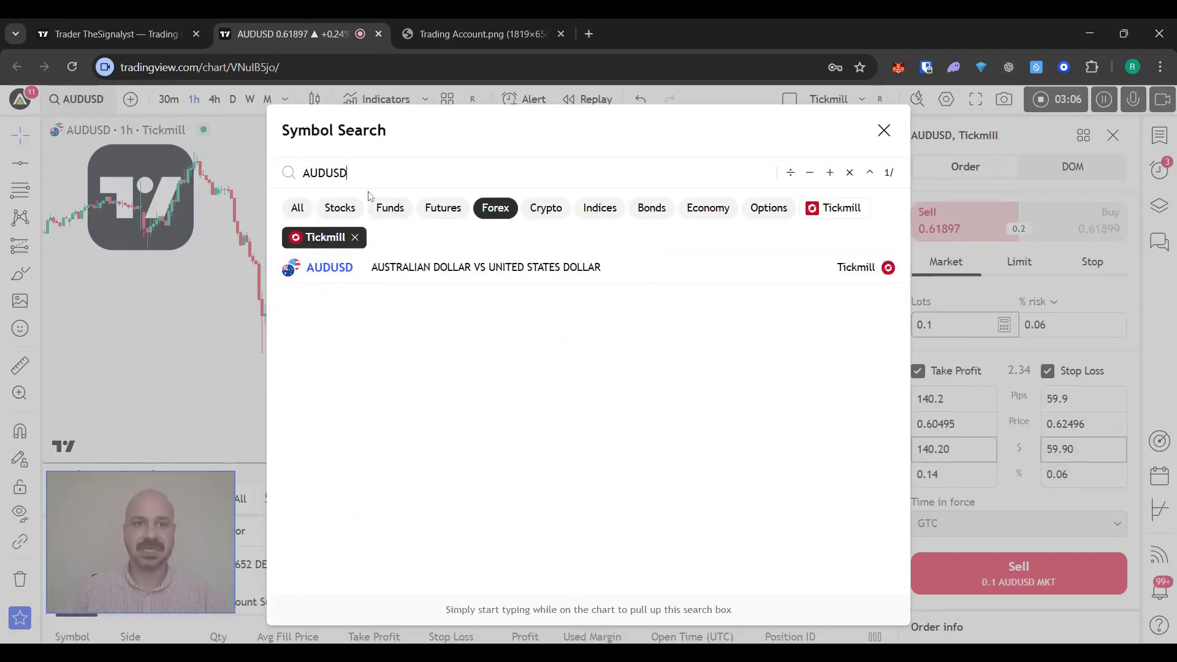
pyautogui.hotkey('ctrl', 'a')
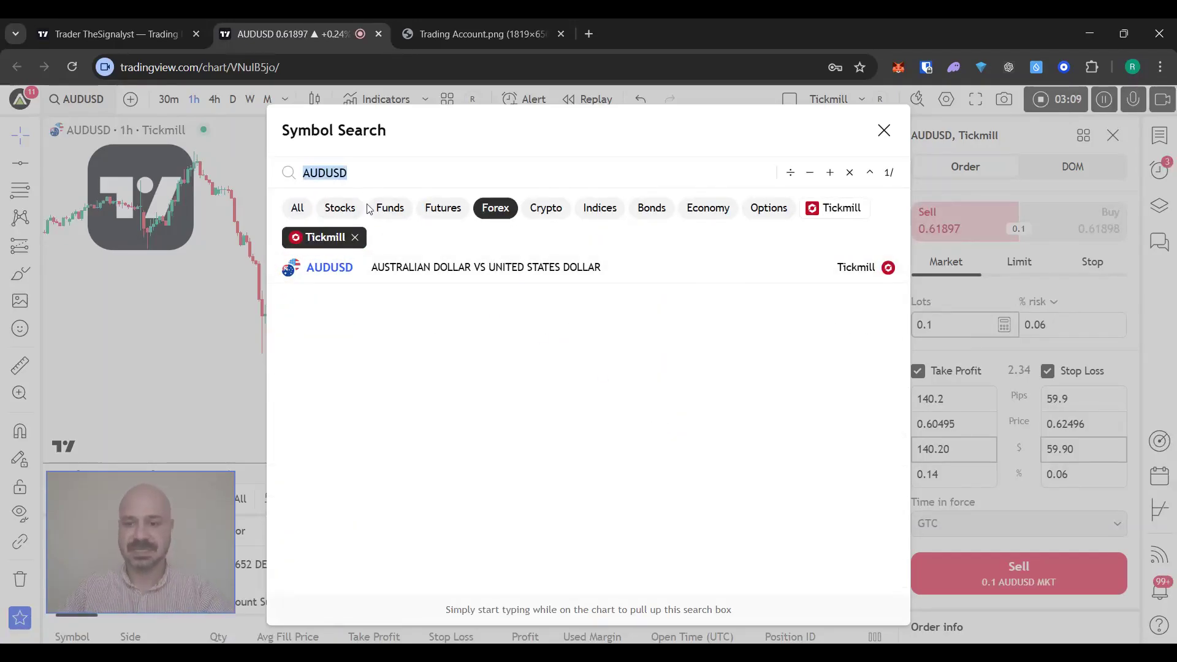
pyautogui.press('BackSpace')
pyautogui.scroll(-5, 447, 351)
pyautogui.scroll(-5, 479, 277)
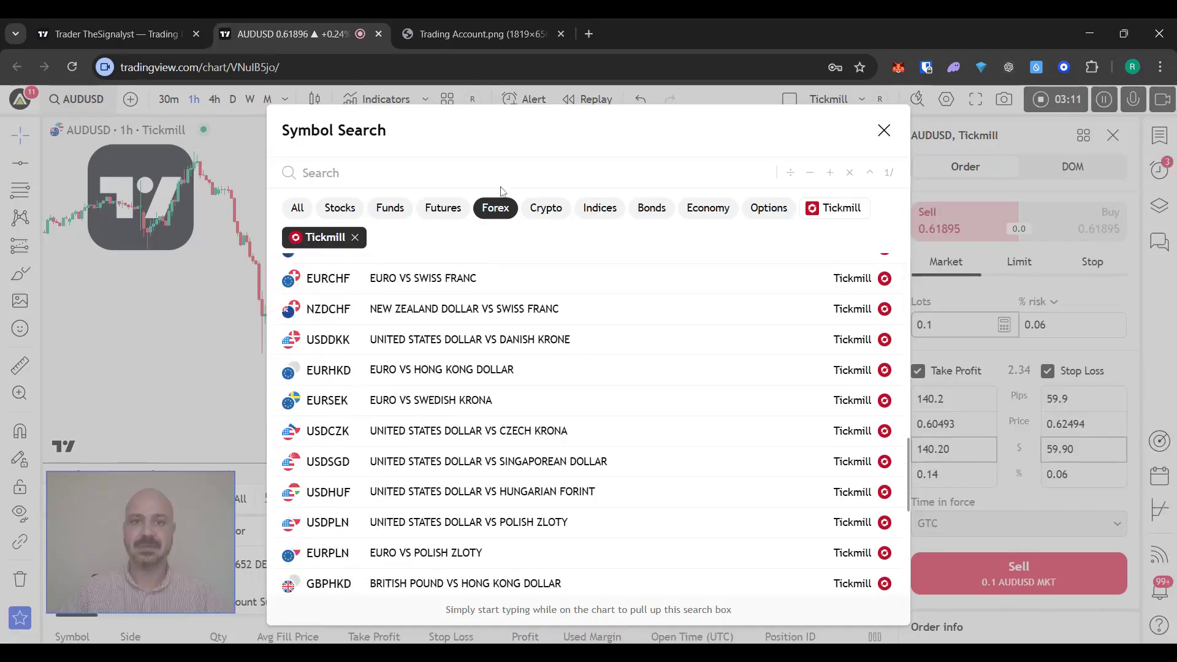
pyautogui.scroll(5, 500, 276)
pyautogui.scroll(5, 488, 340)
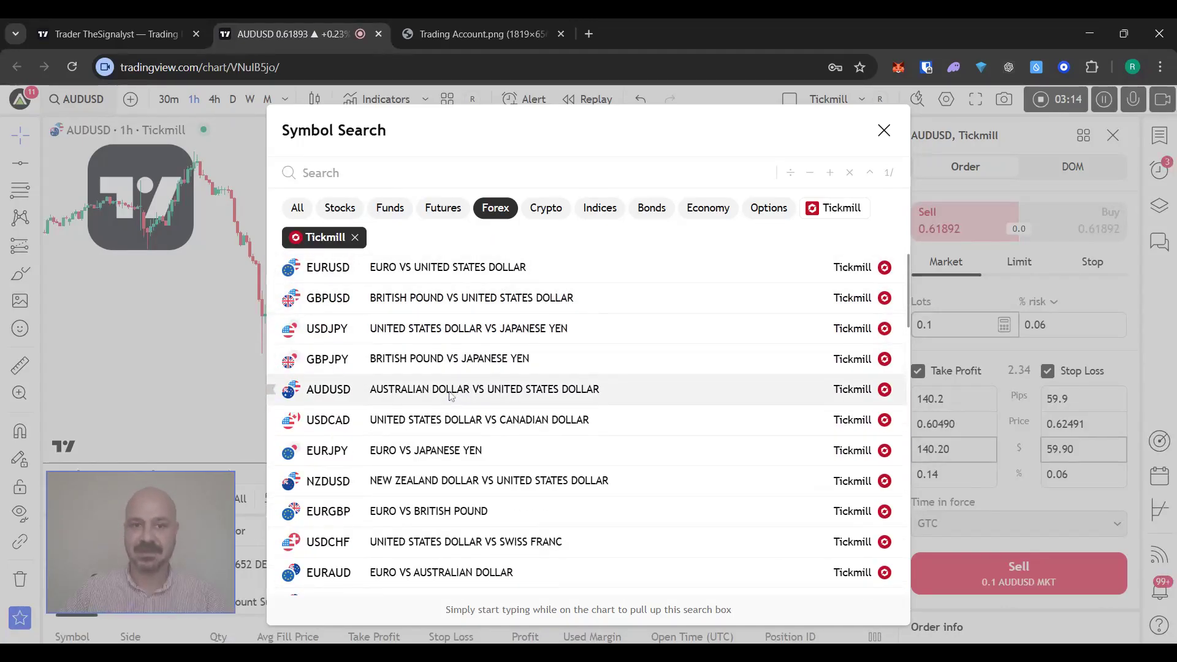
pyautogui.click(552, 213)
pyautogui.scroll(-2, 478, 341)
pyautogui.scroll(2, 479, 341)
pyautogui.click(600, 207)
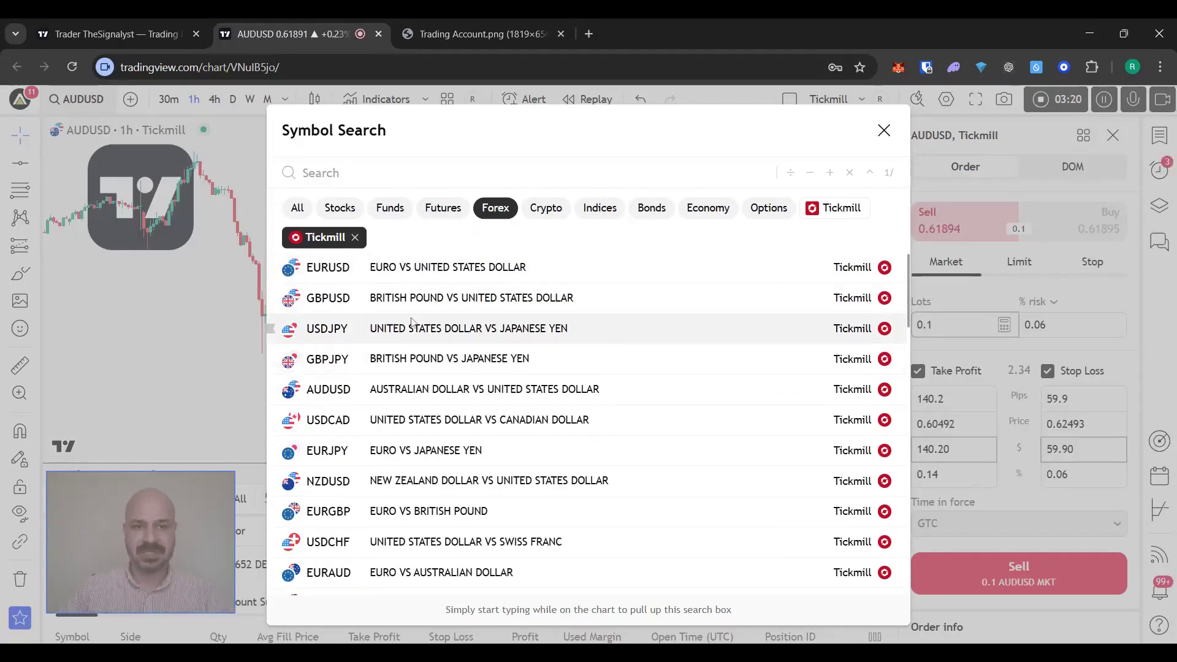
pyautogui.click(414, 388)
# - Submit the 0.1-lot AUDUSD market sell and check the new short in the positions panel
pyautogui.moveTo(526, 387); pyautogui.dragTo(570, 395)
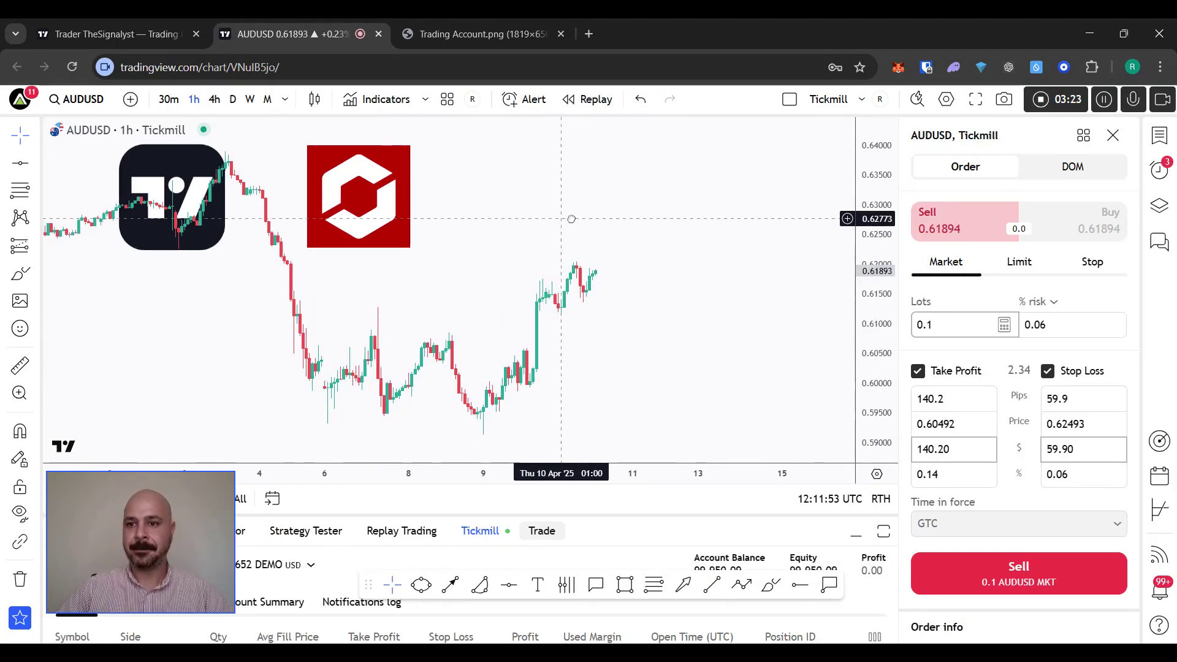
pyautogui.click(1018, 573)
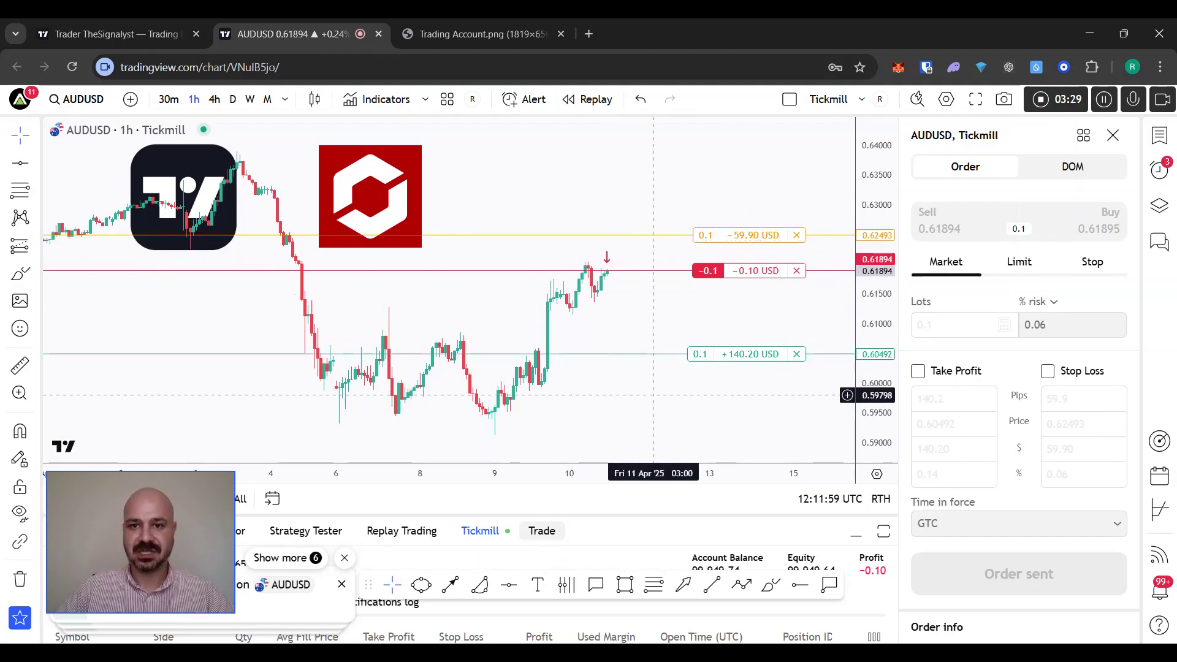
pyautogui.moveTo(599, 517); pyautogui.dragTo(598, 293)
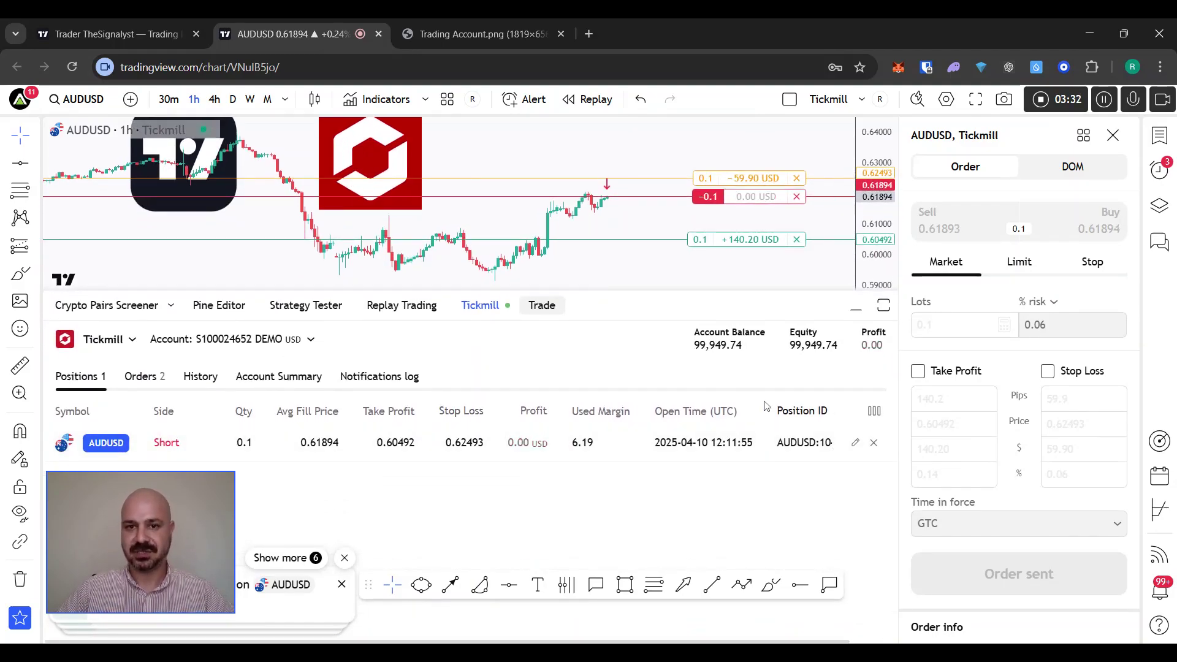
pyautogui.moveTo(572, 293); pyautogui.dragTo(572, 423)
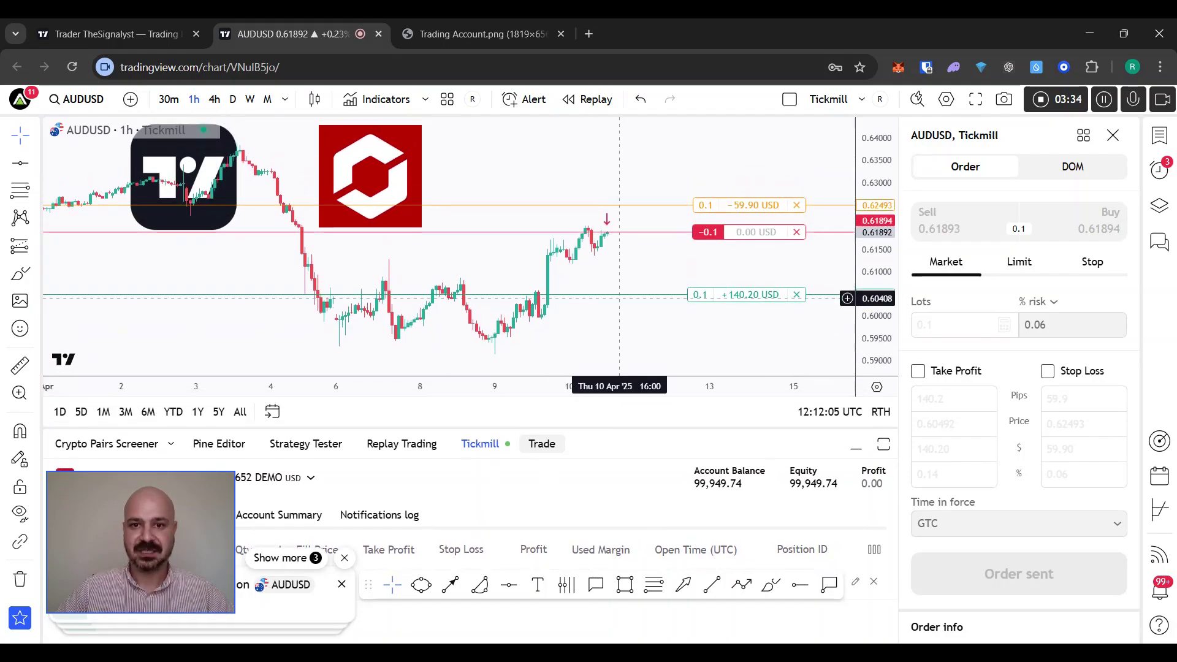
# - Move take profit to 0.60150 and stop loss to 0.62613, confirming each change
pyautogui.moveTo(596, 305); pyautogui.dragTo(597, 309)
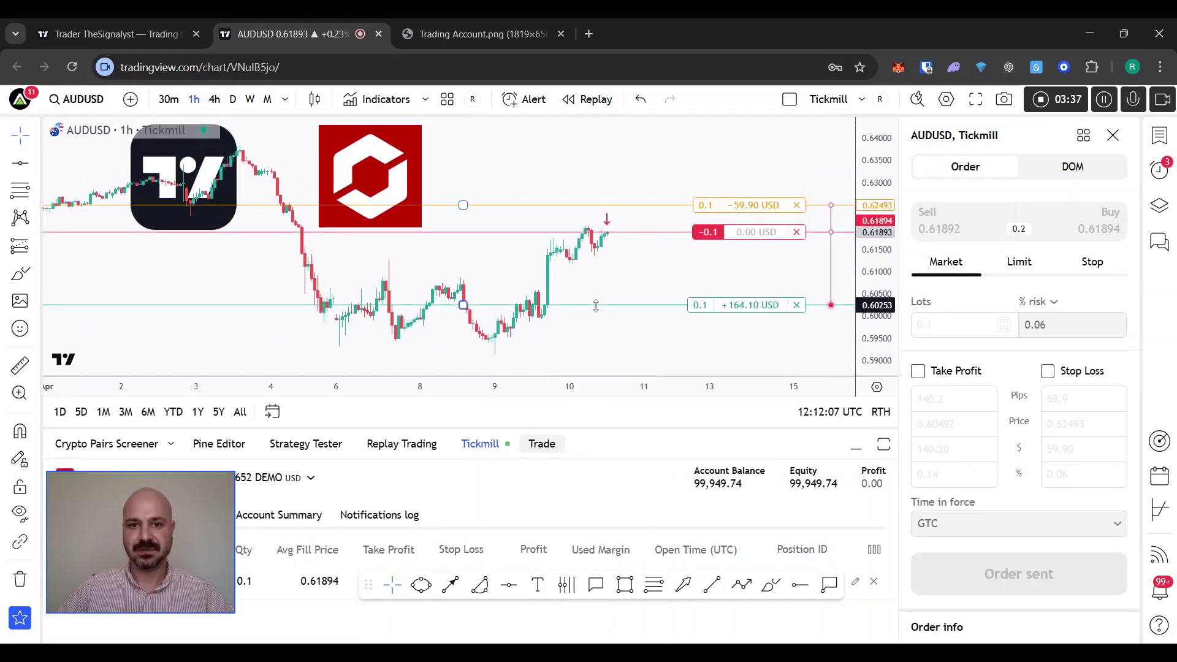
pyautogui.click(1034, 329)
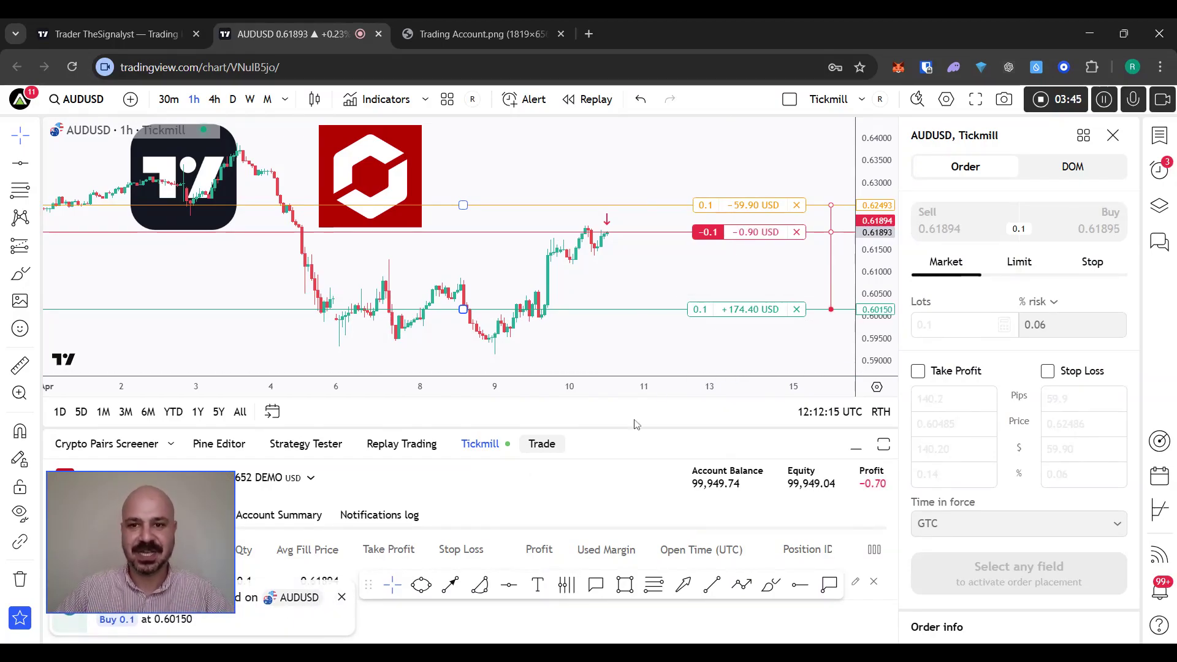
pyautogui.moveTo(627, 204); pyautogui.dragTo(627, 199)
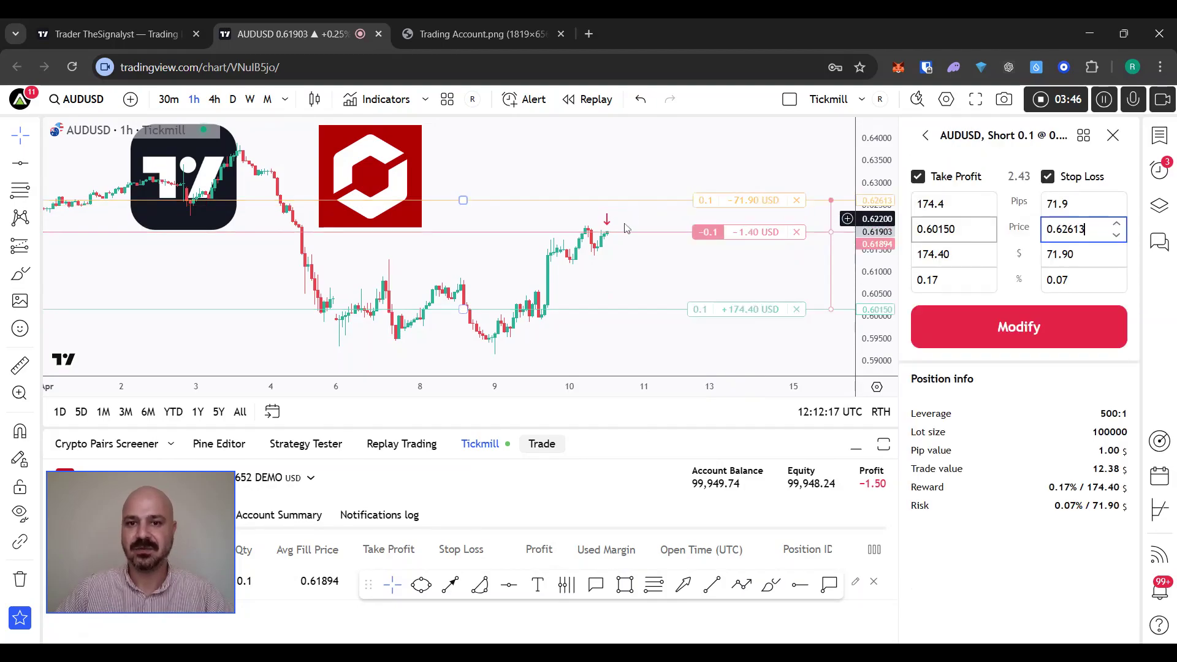
pyautogui.click(976, 316)
pyautogui.rightClick(650, 273)
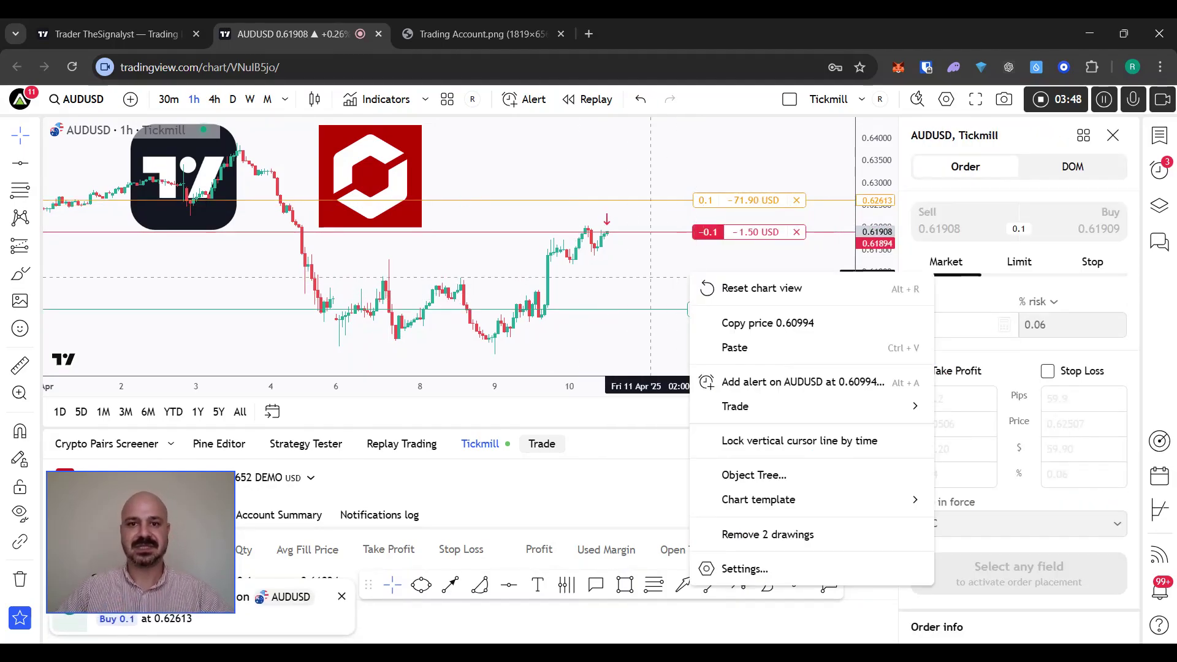
pyautogui.click(650, 276)
pyautogui.moveTo(650, 281); pyautogui.dragTo(731, 282)
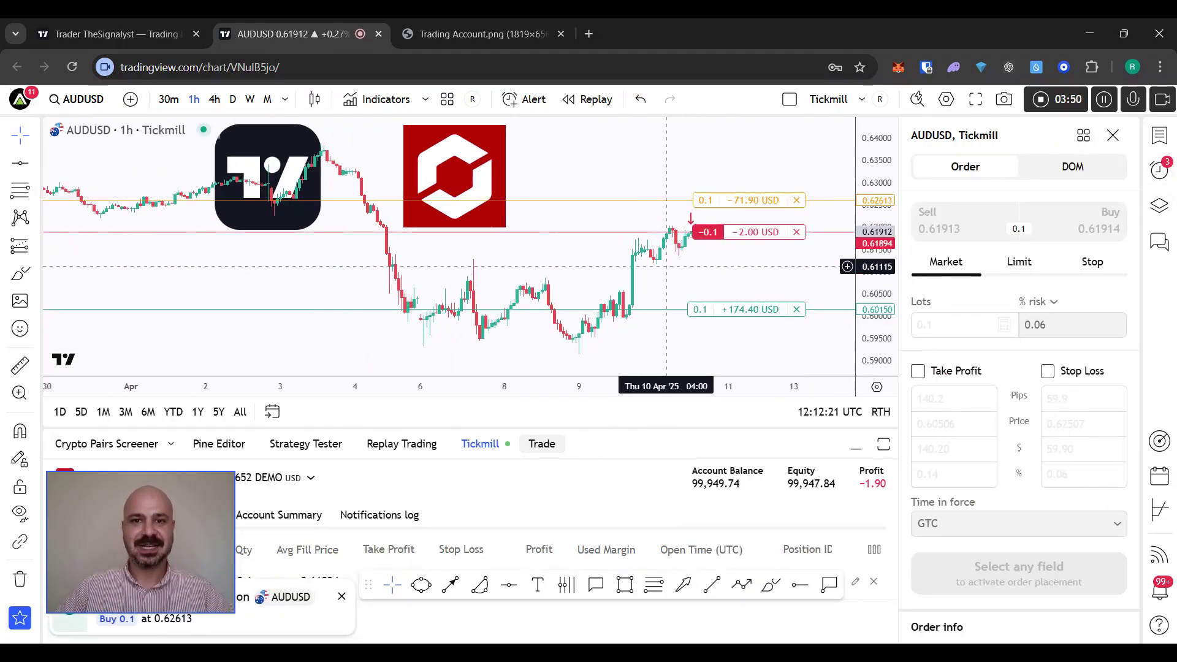
pyautogui.moveTo(796, 232)
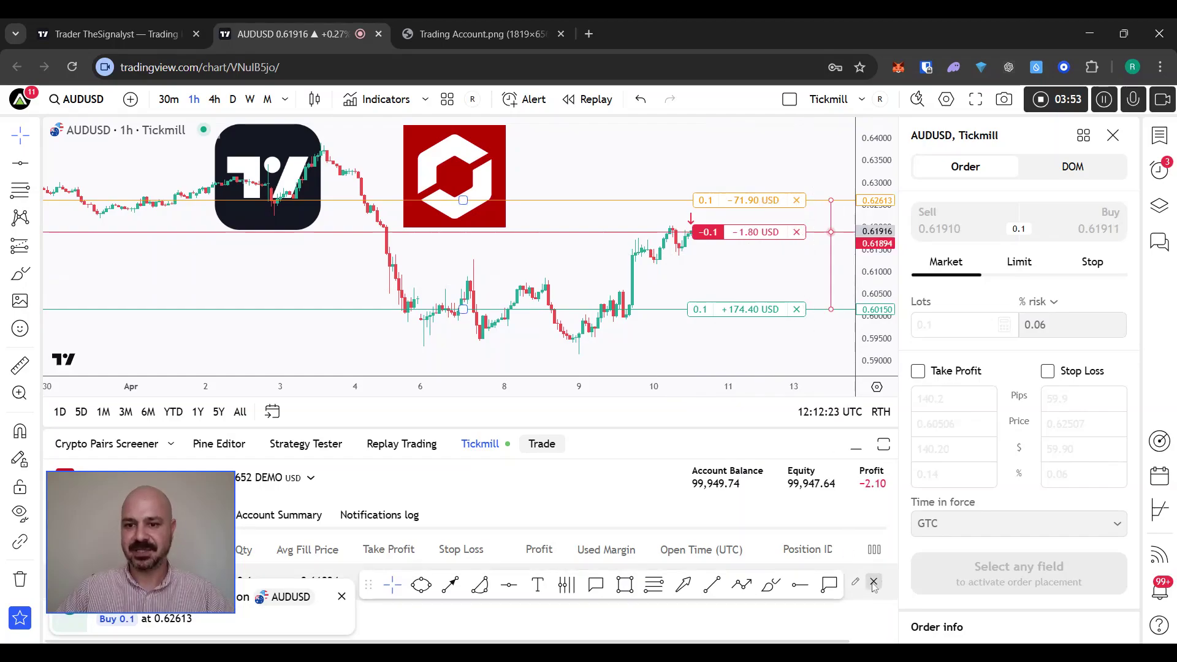
# - Close the AUDUSD short from the Positions list, leaving the balance at 99,947.29
pyautogui.click(873, 583)
pyautogui.click(688, 440)
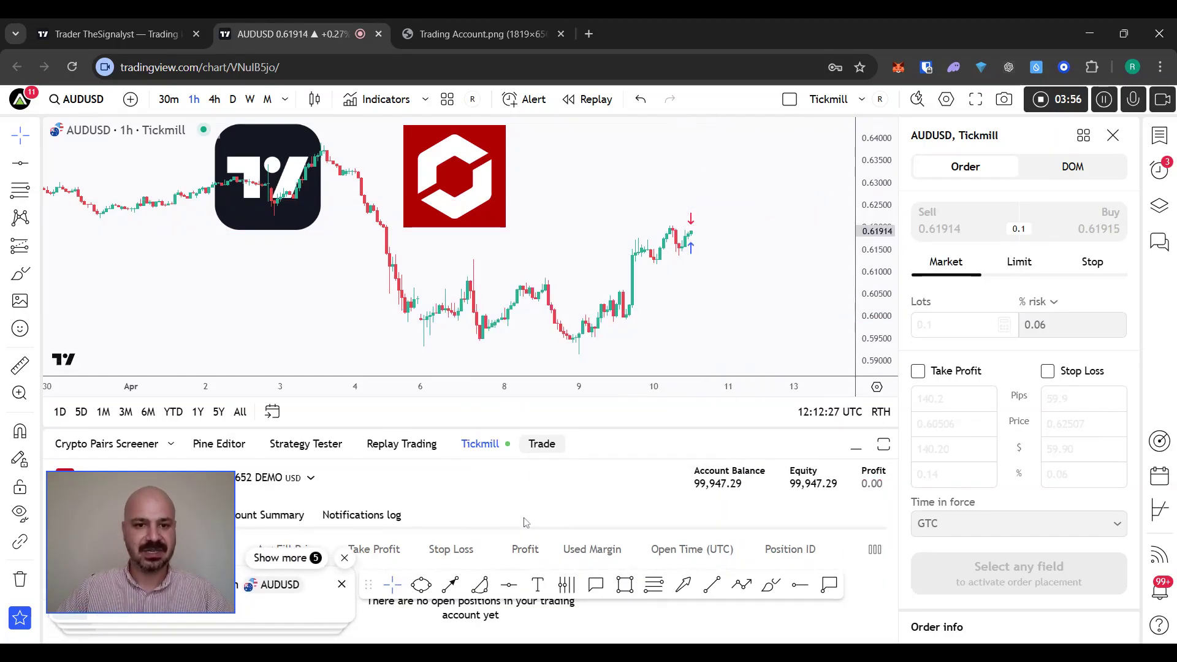
pyautogui.moveTo(580, 428)
pyautogui.mouseDown()
pyautogui.moveTo(589, 395)
pyautogui.moveTo(592, 488)
pyautogui.mouseUp()
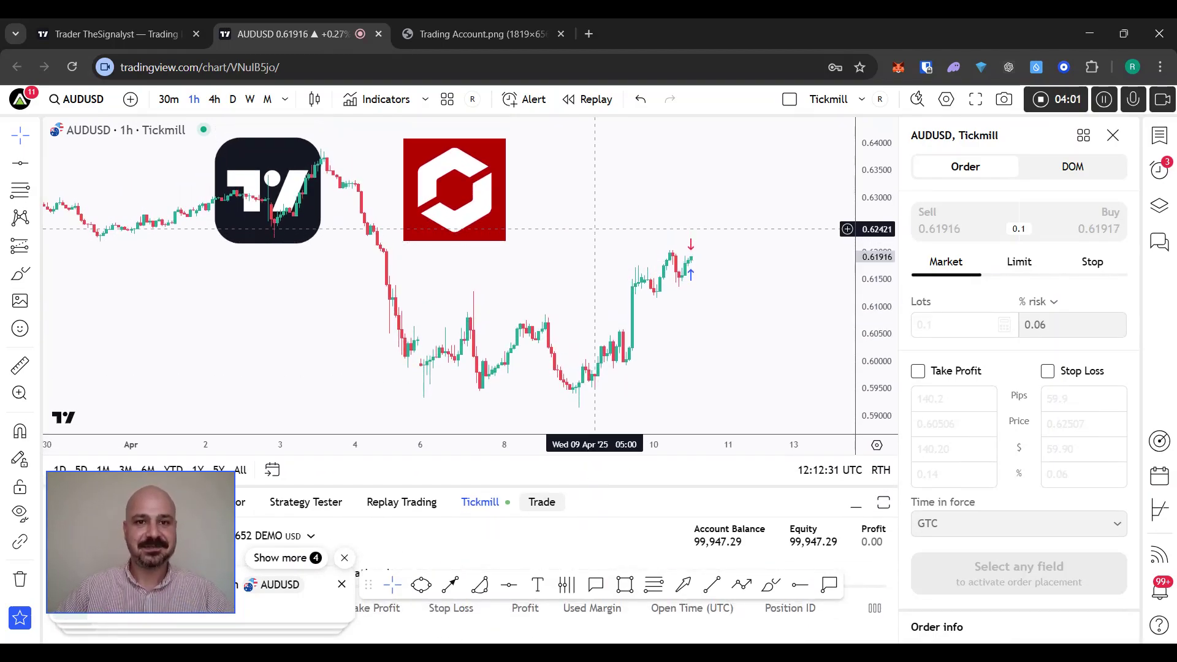
pyautogui.moveTo(570, 221); pyautogui.dragTo(609, 218)
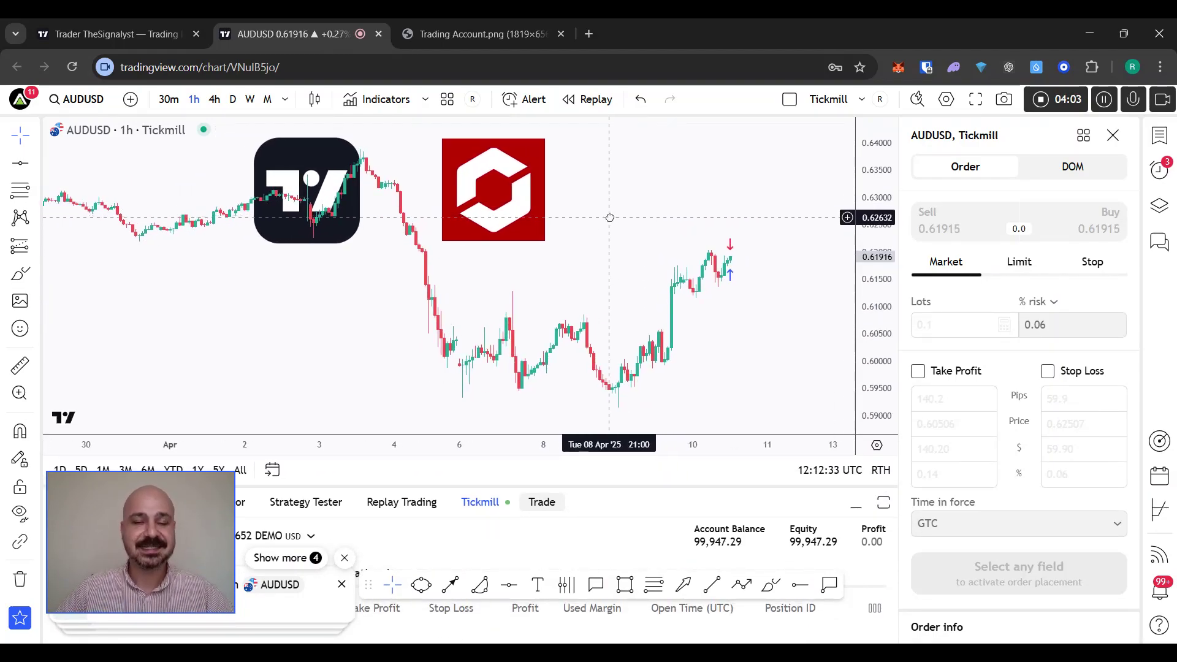